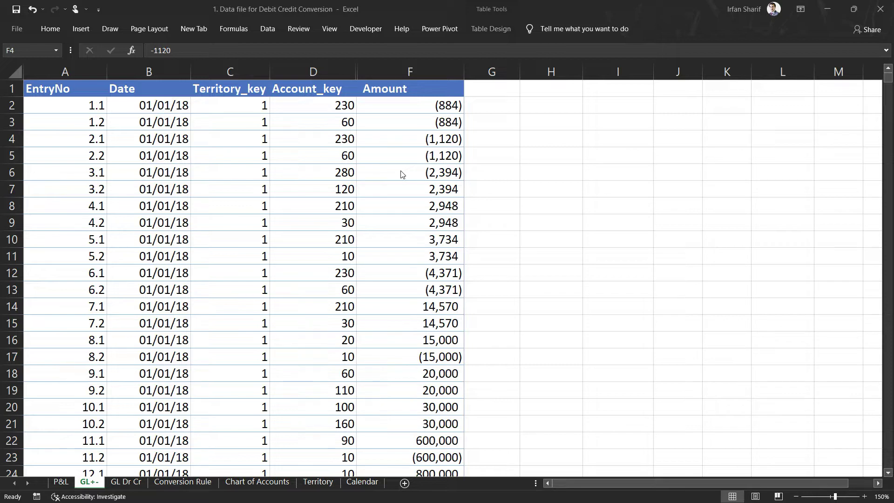
# - Compare the Amount column on the GL+- sheet with the Debit and Credit columns on the GL Dr Cr sheet
pyautogui.click(359, 139)
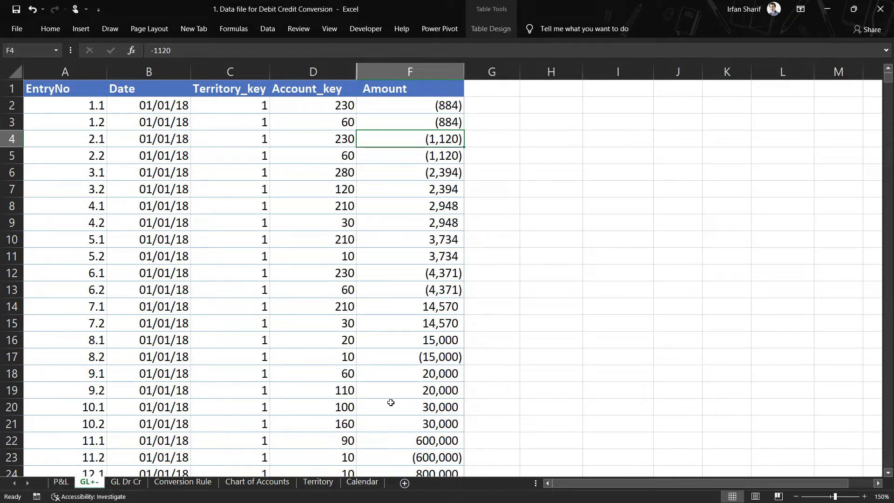
pyautogui.click(126, 482)
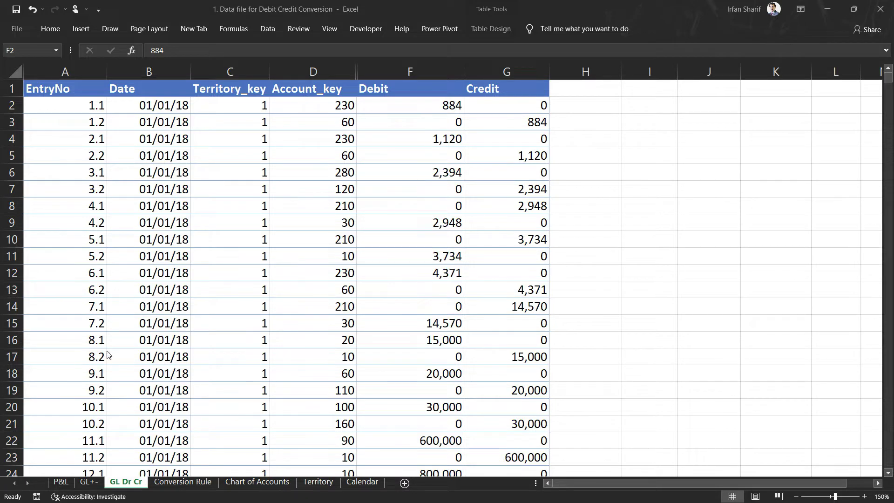
# - Examine the Conversion Rule sheet for the debit and credit signs of the Asset, Liability, Equity, Income and Expense classes
pyautogui.click(196, 486)
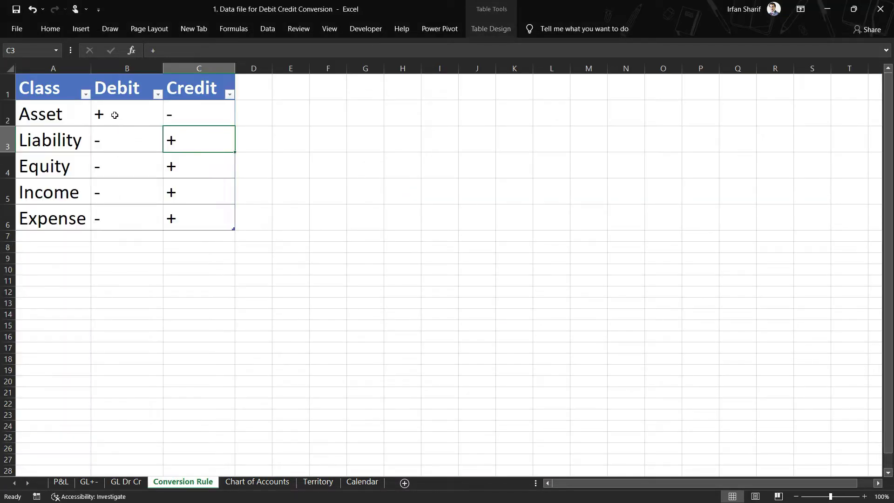
pyautogui.click(114, 116)
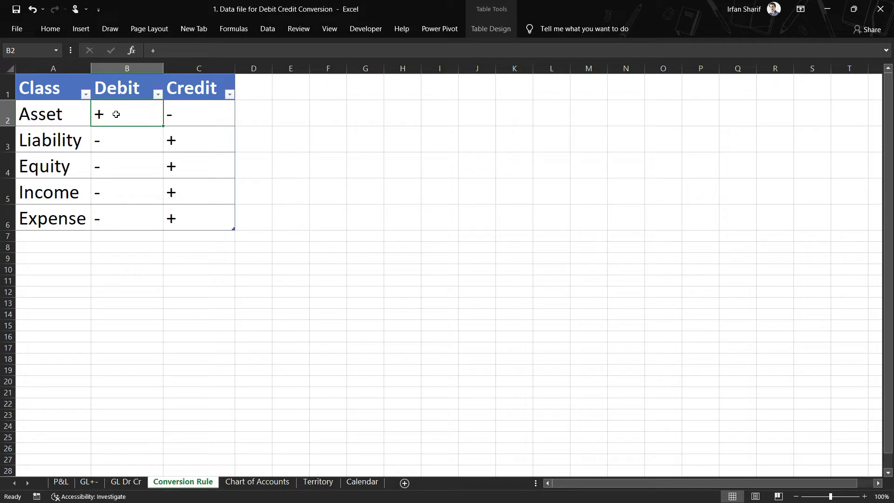
pyautogui.click(196, 116)
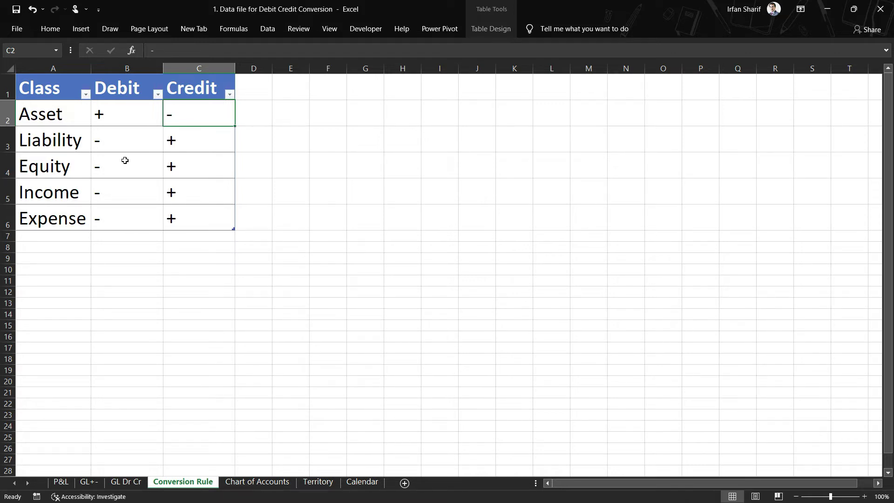
pyautogui.click(200, 195)
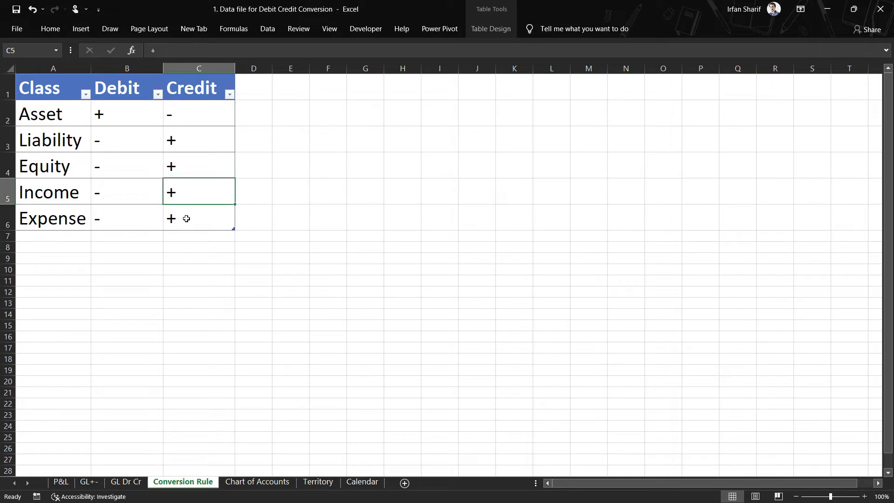
pyautogui.click(185, 217)
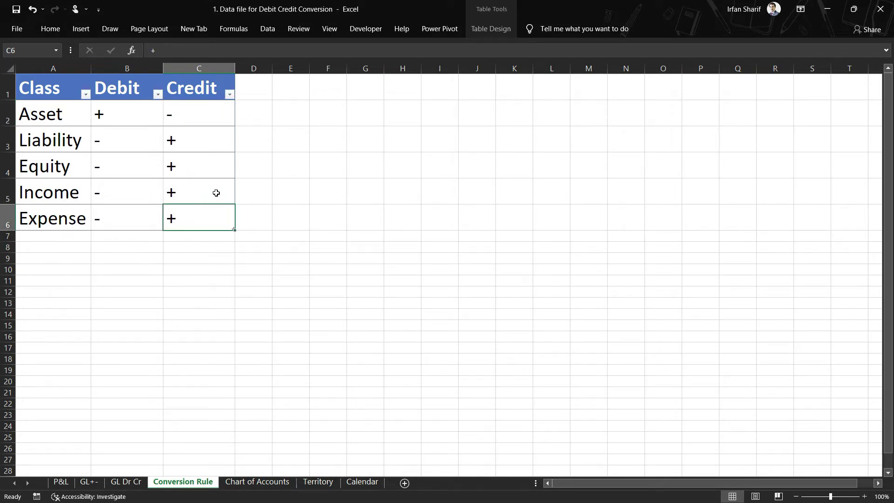
pyautogui.click(182, 169)
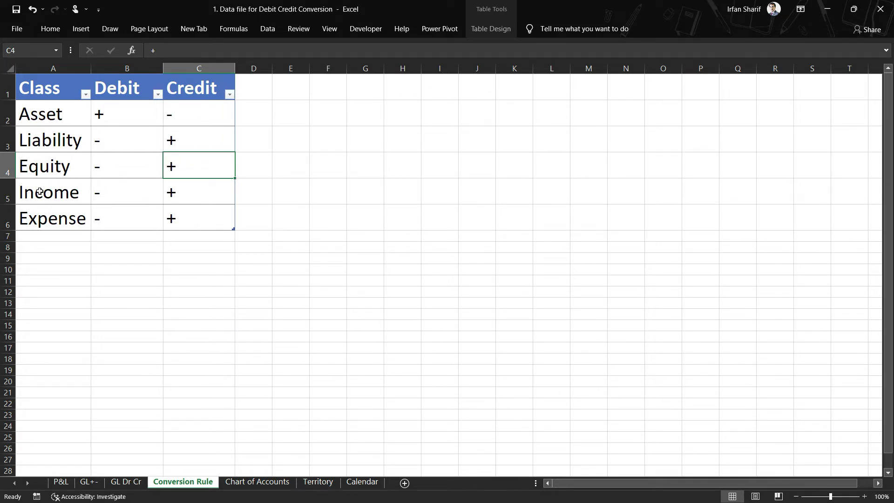
pyautogui.click(179, 196)
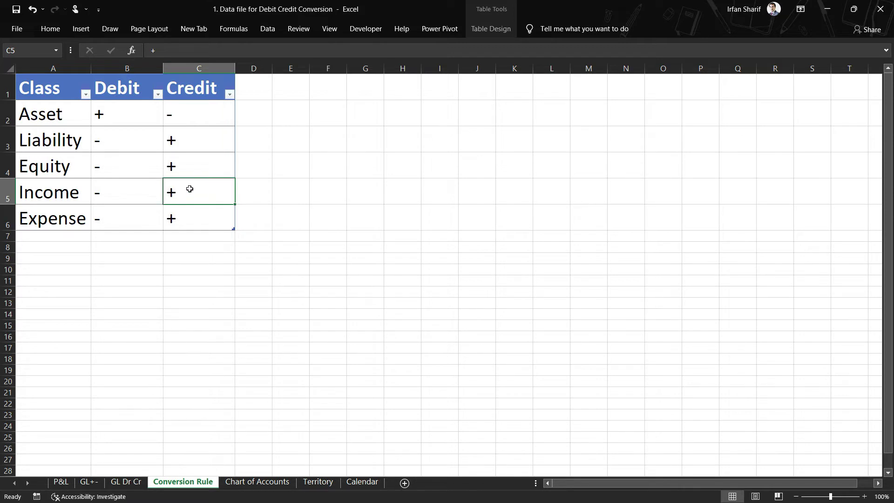
pyautogui.click(105, 193)
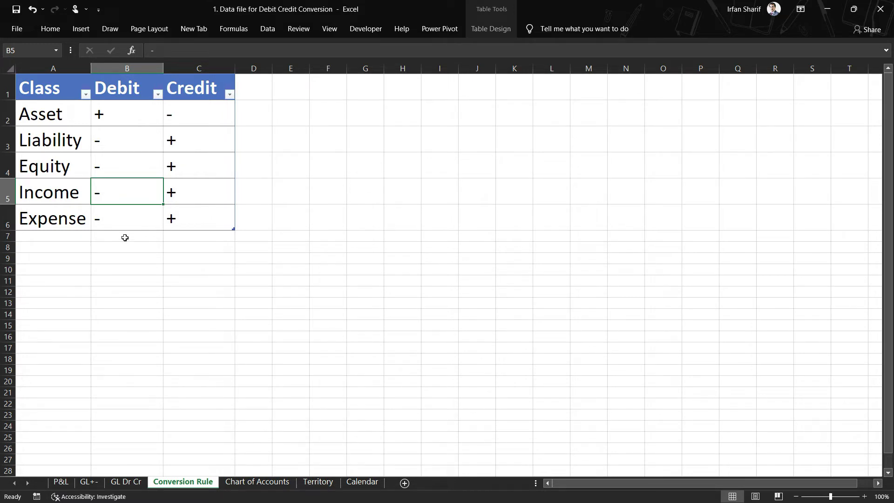
pyautogui.click(120, 222)
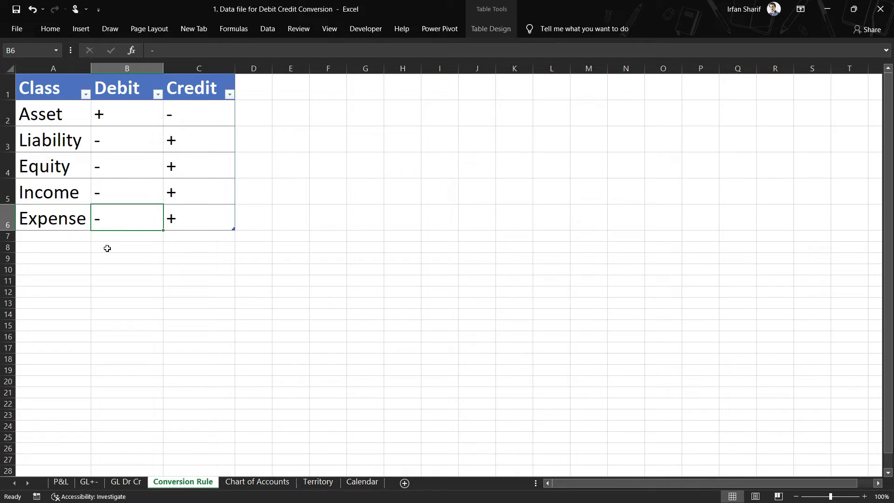
pyautogui.click(193, 167)
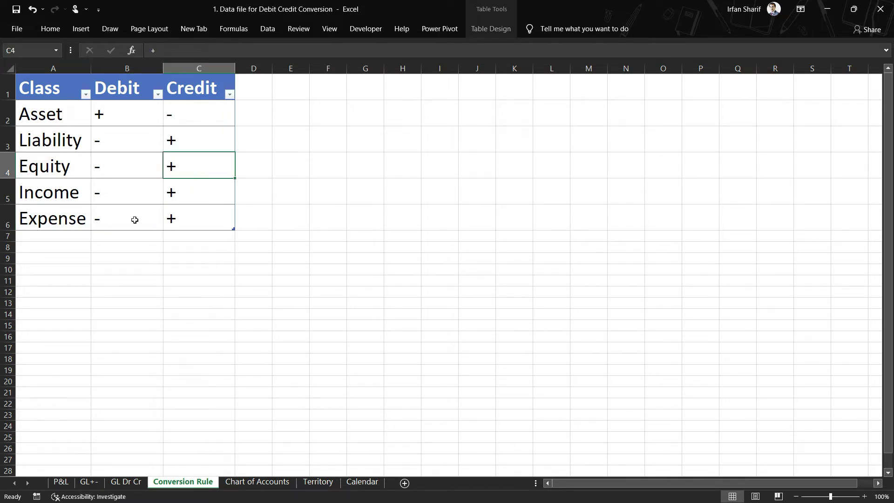
pyautogui.click(117, 218)
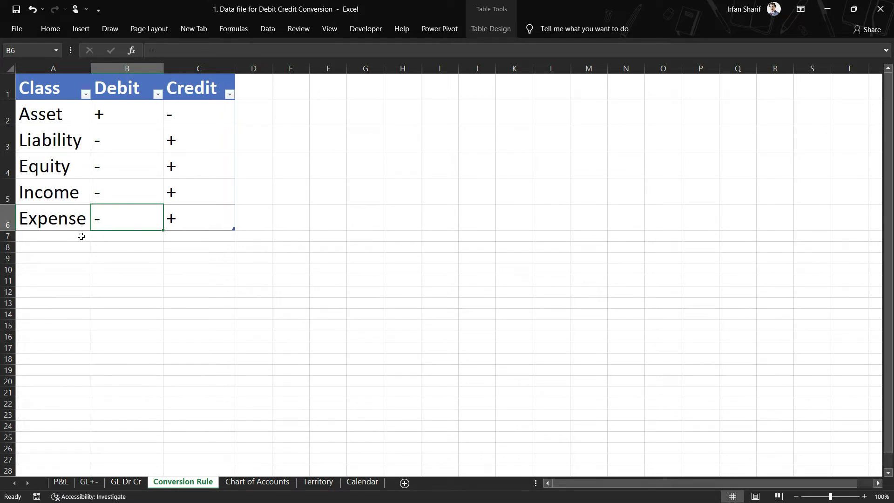
pyautogui.click(203, 215)
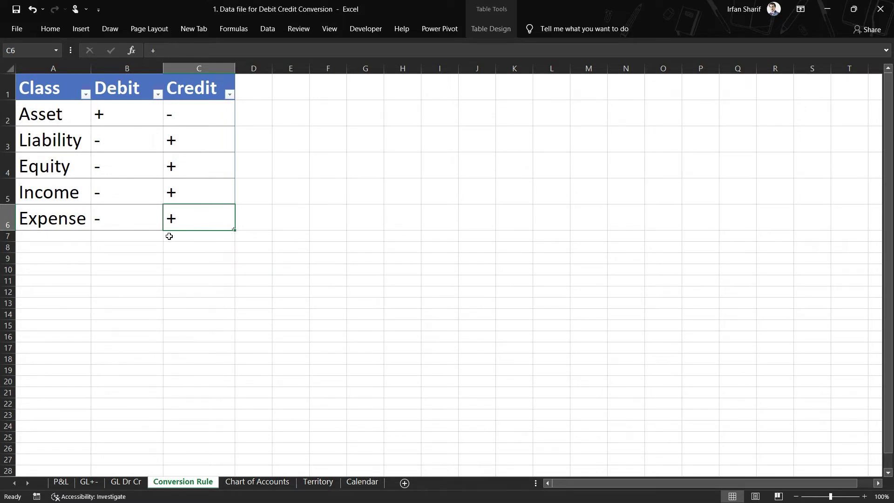
# - Recheck the Asset row's Debit and Credit signs against the Liability row in the conversion rule table
pyautogui.hotkey('ctrl', 'Home')
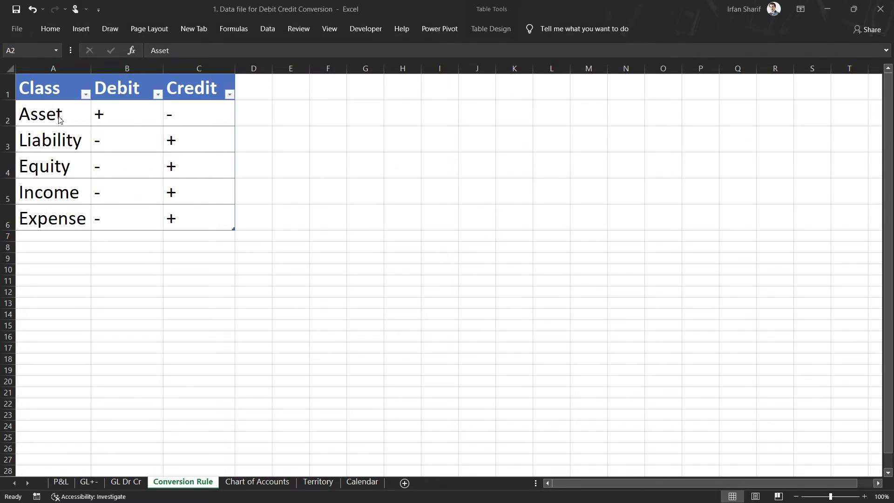
pyautogui.click(121, 117)
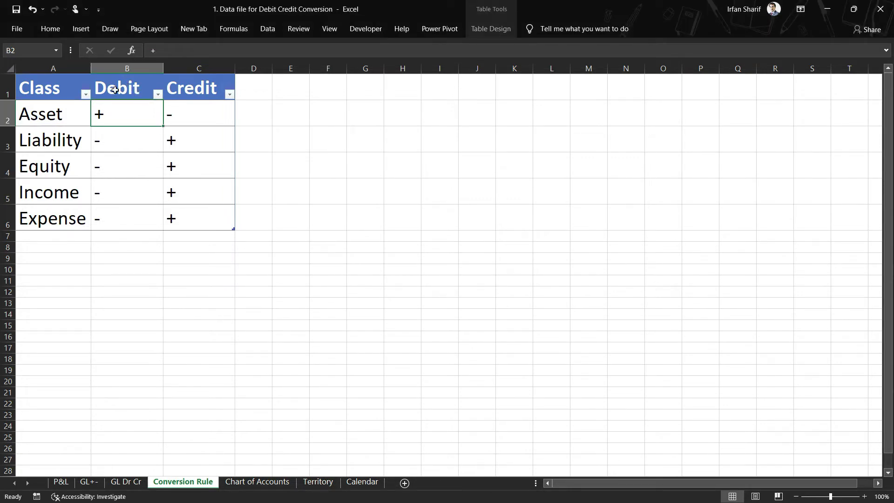
pyautogui.click(259, 113)
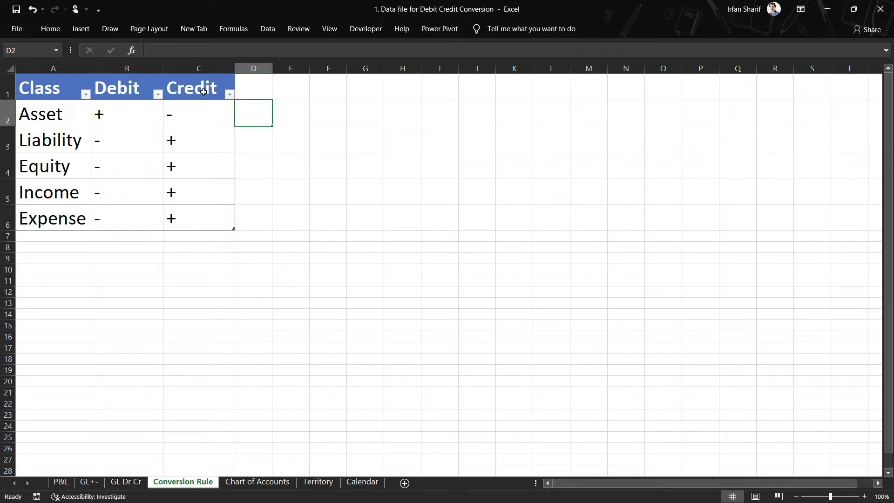
pyautogui.click(194, 116)
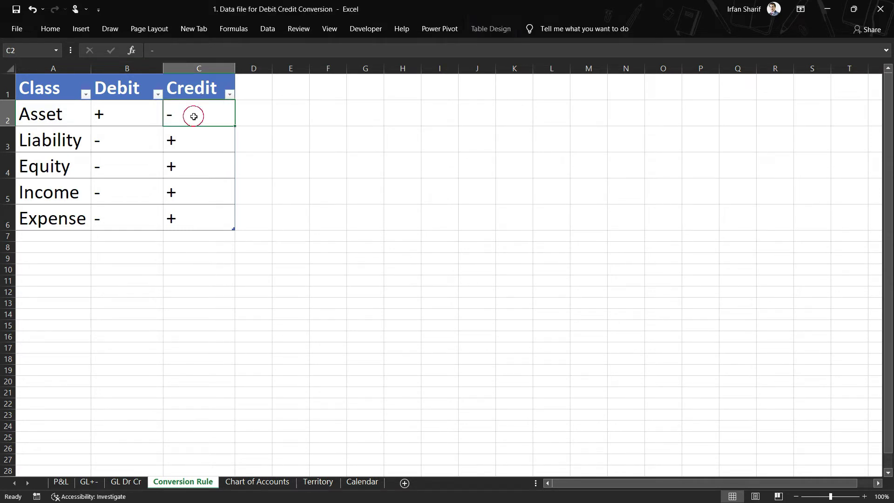
pyautogui.click(266, 111)
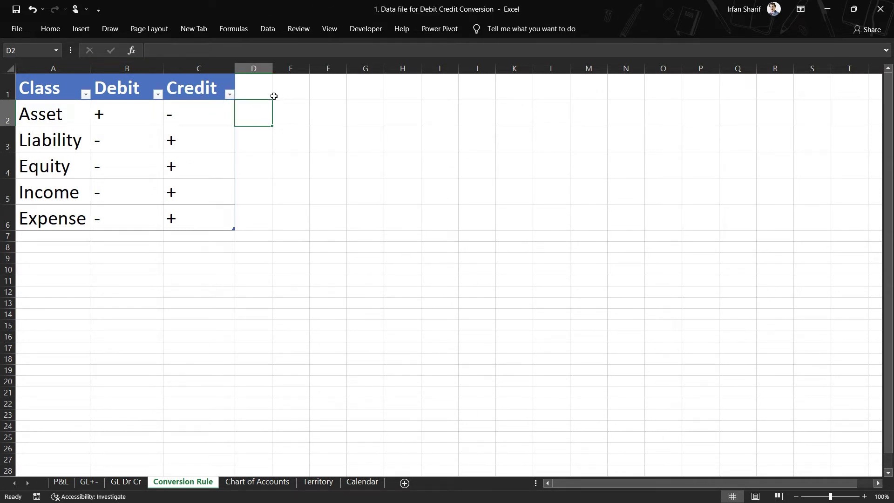
pyautogui.click(63, 144)
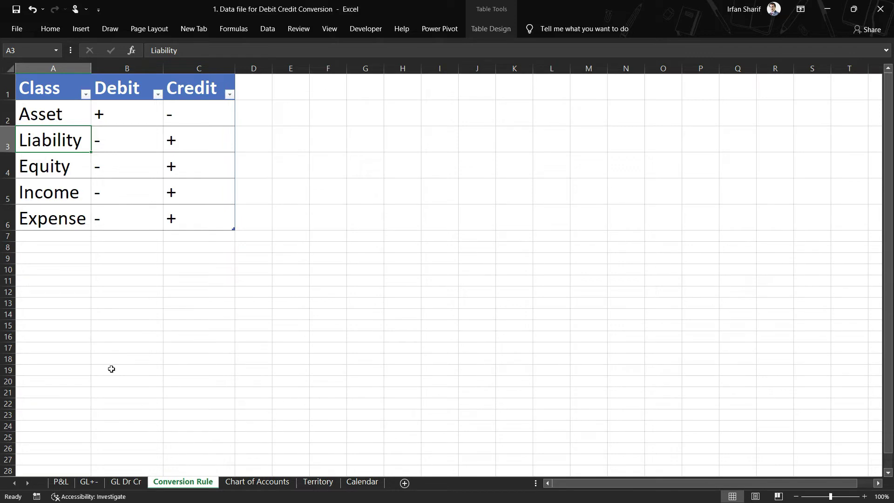
# - Examine the Chart of Accounts sheet to find which Account_key range belongs to the Assets class
pyautogui.click(273, 485)
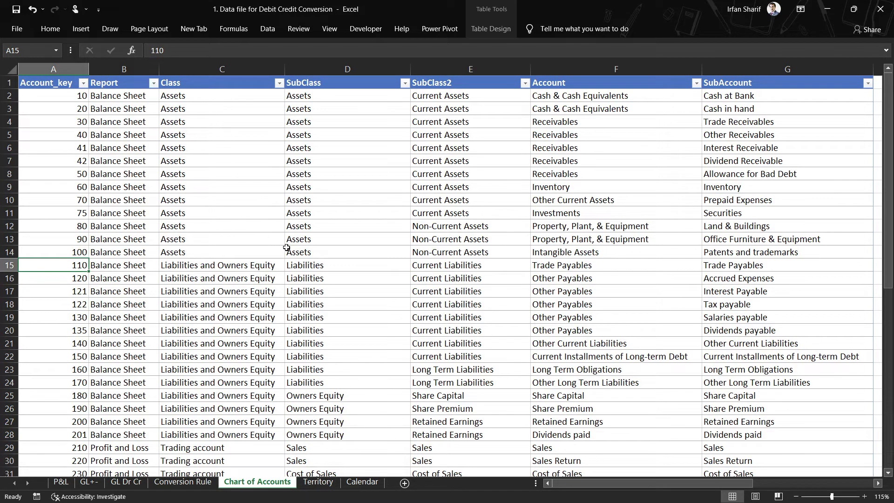
pyautogui.click(63, 84)
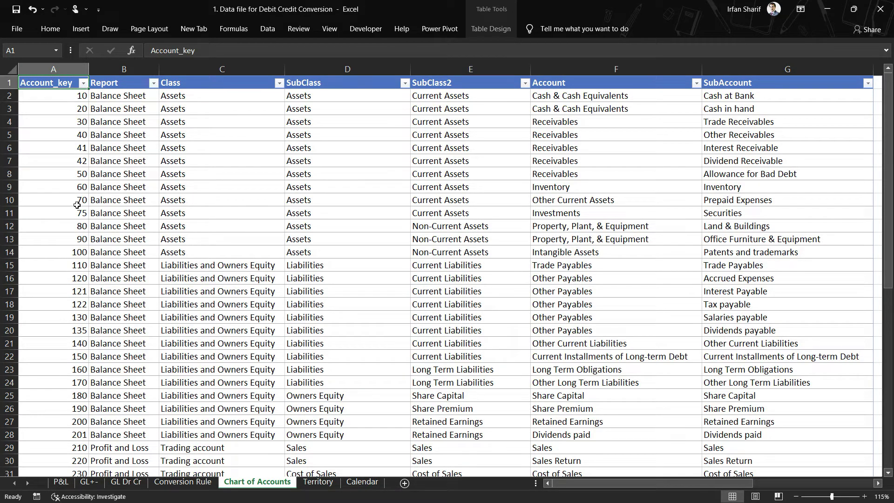
pyautogui.click(71, 254)
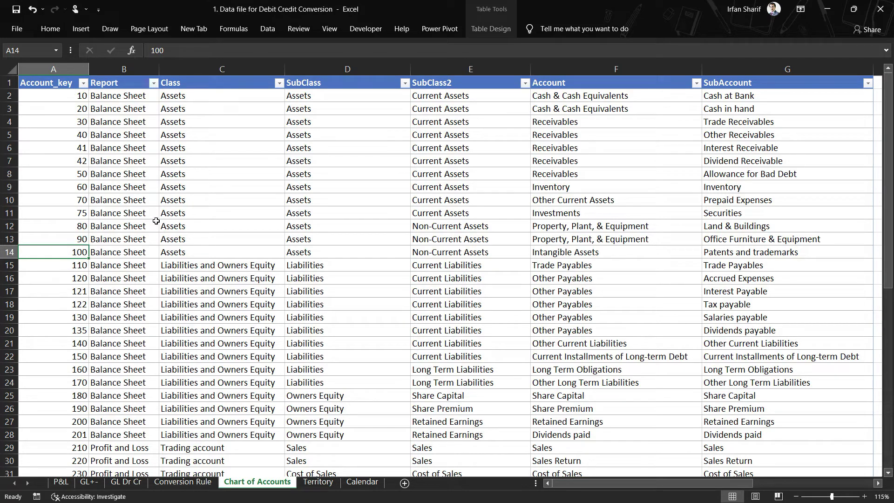
pyautogui.click(59, 98)
pyautogui.click(63, 111)
pyautogui.click(59, 255)
pyautogui.click(35, 252)
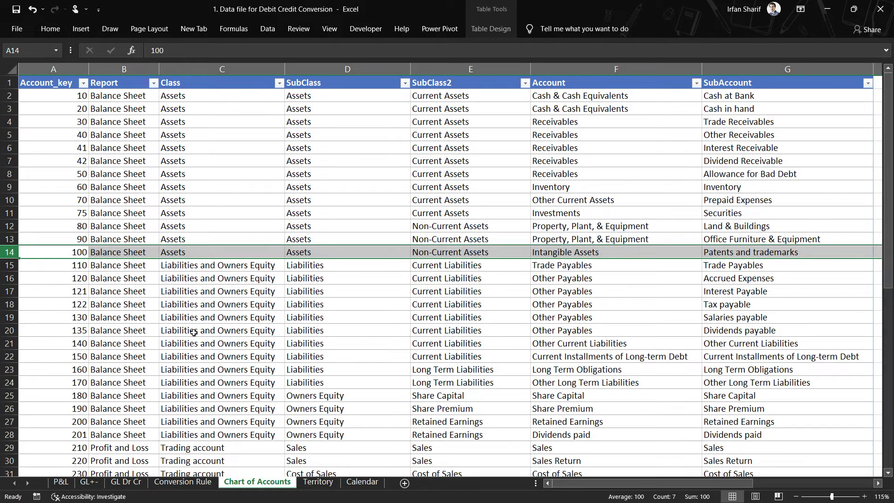
pyautogui.click(888, 472)
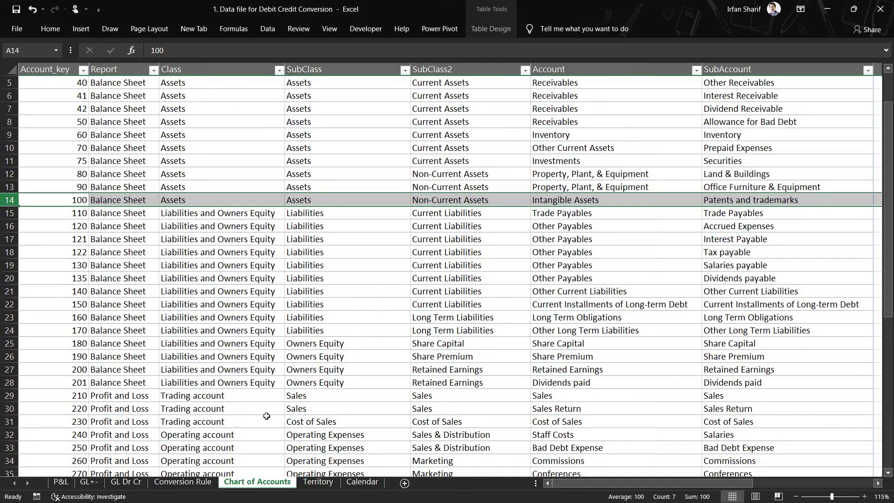
pyautogui.click(889, 474)
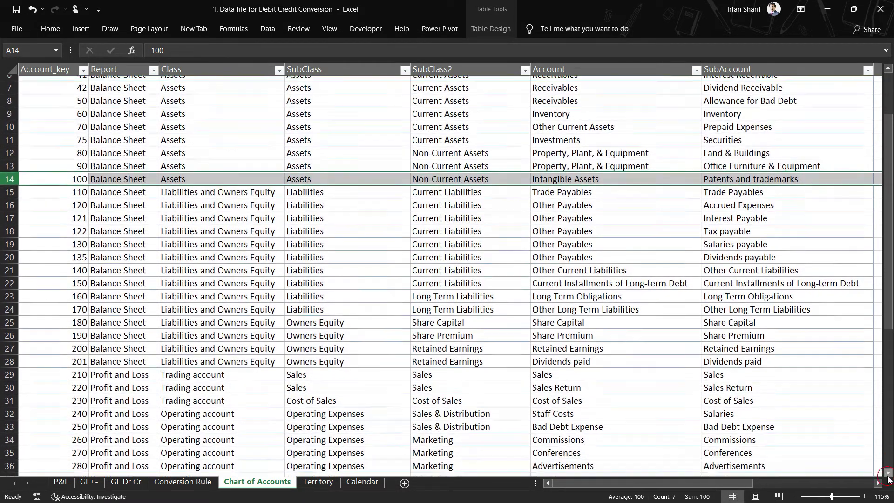
pyautogui.moveTo(889, 307); pyautogui.dragTo(889, 262)
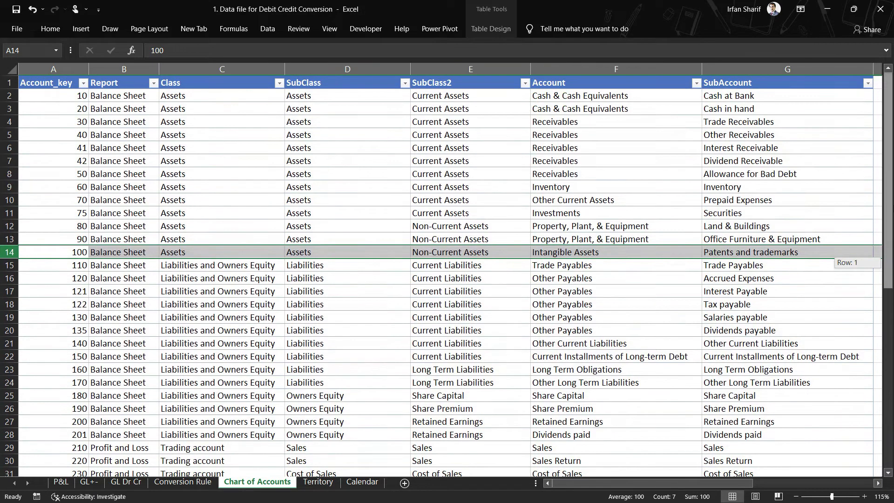
pyautogui.click(69, 240)
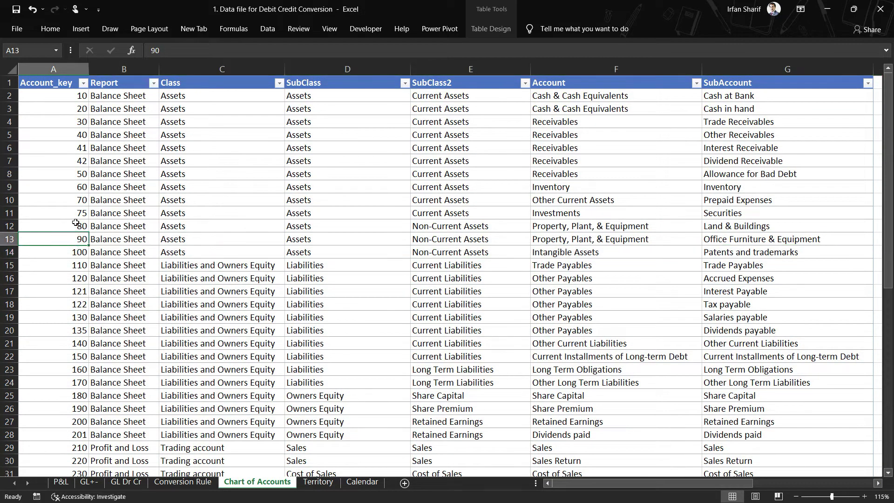
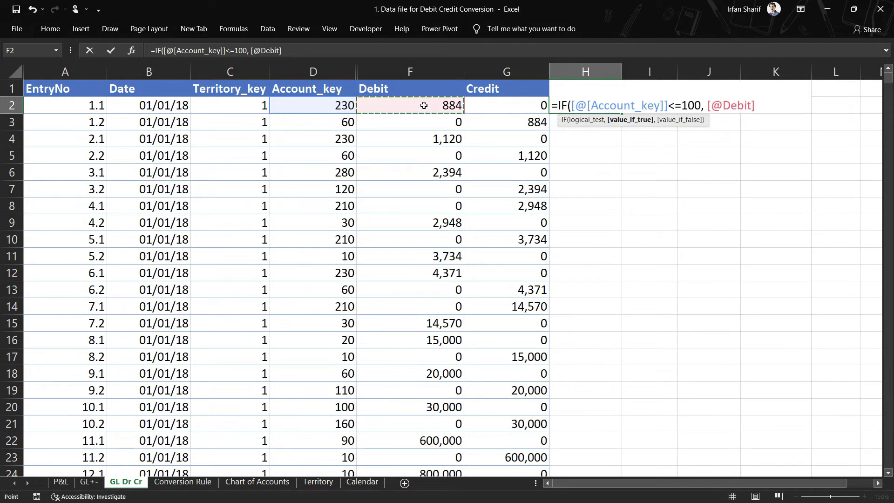
pyautogui.write('_')
pyautogui.press('BackSpace')
pyautogui.write('+')
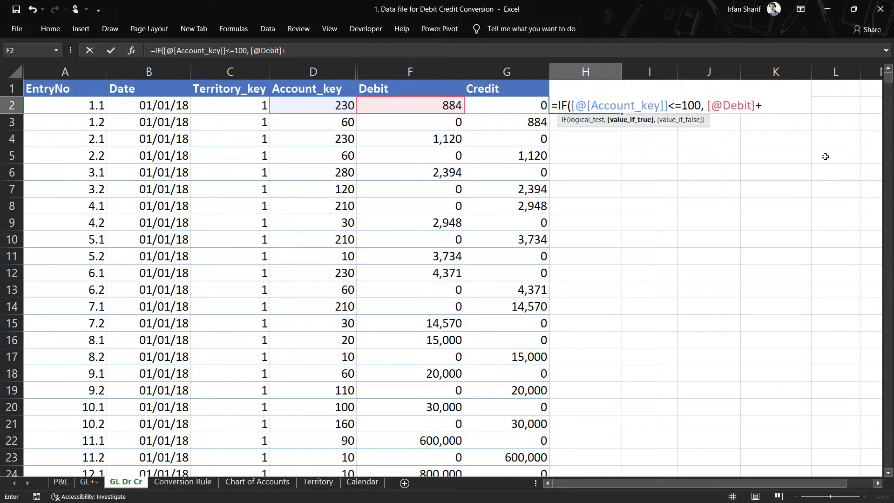
pyautogui.click(540, 108)
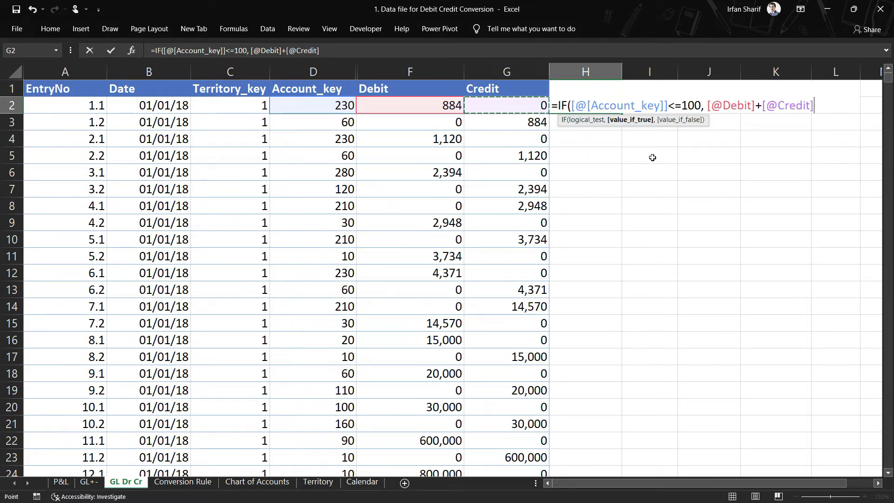
pyautogui.write('*-1')
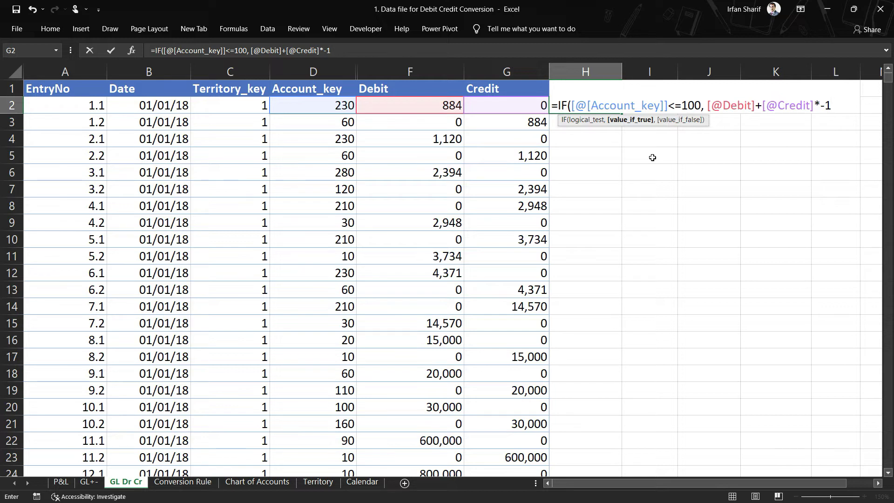
pyautogui.write(')')
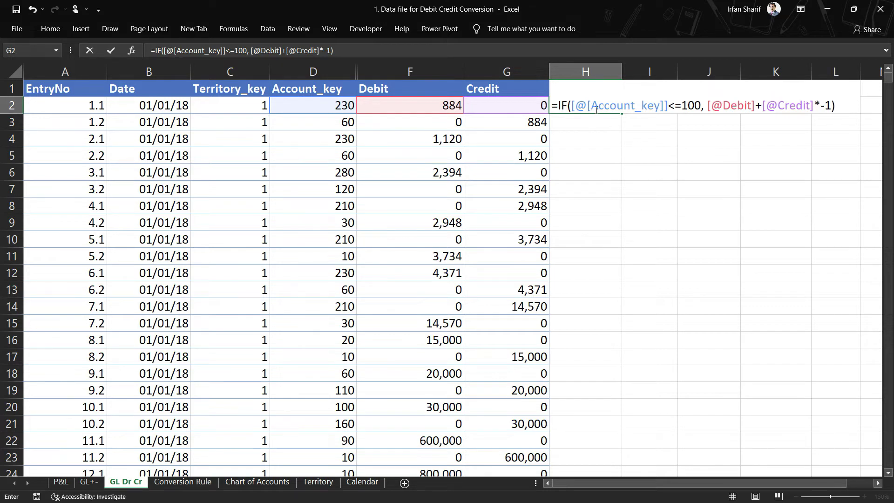
pyautogui.press('BackSpace')
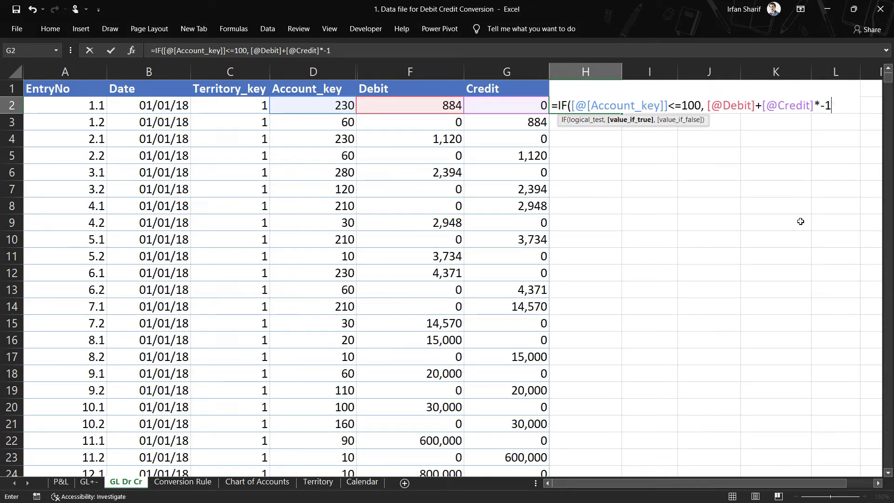
pyautogui.write(', ')
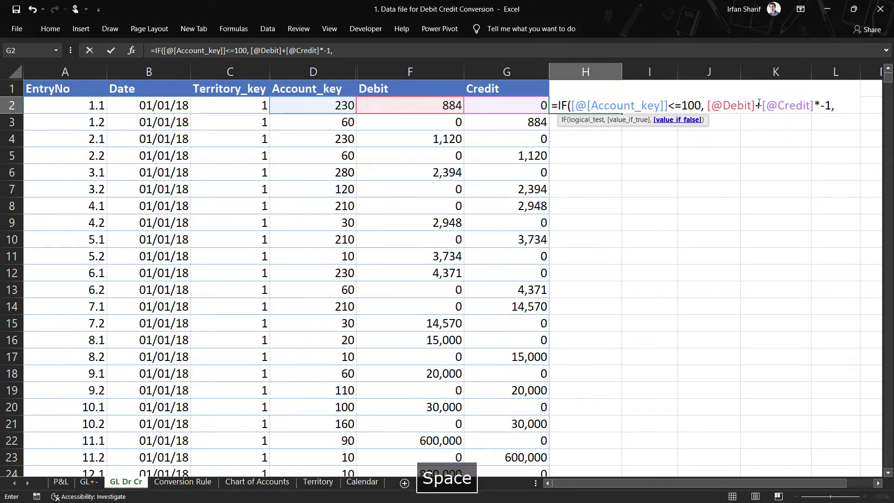
pyautogui.write('0)')
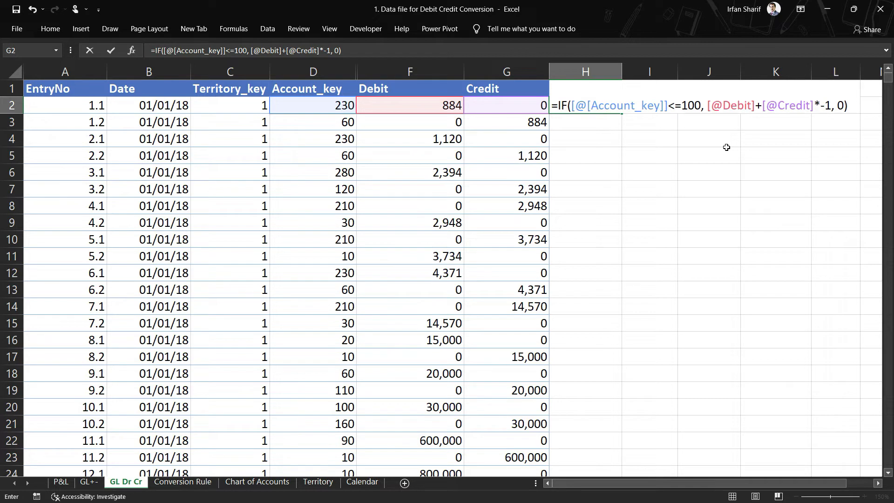
pyautogui.press('Return')
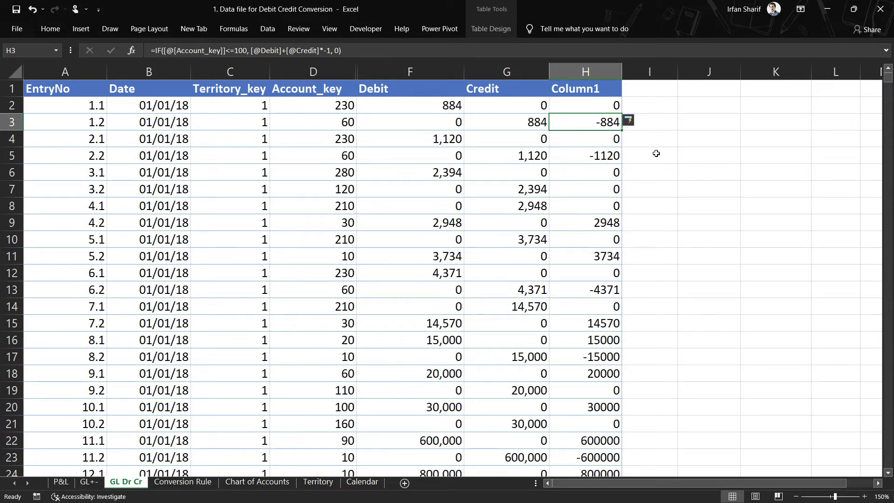
# - Check the formula results in the first rows against their Account_key, Debit and Credit values
pyautogui.click(333, 138)
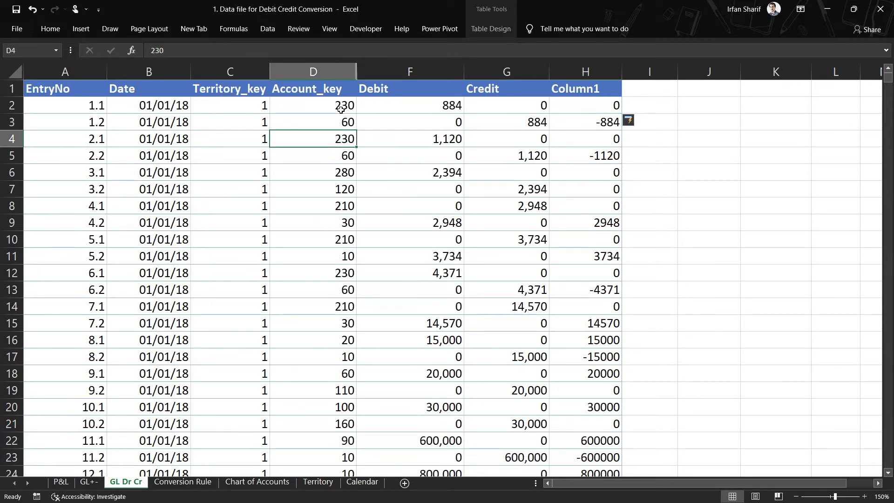
pyautogui.click(341, 110)
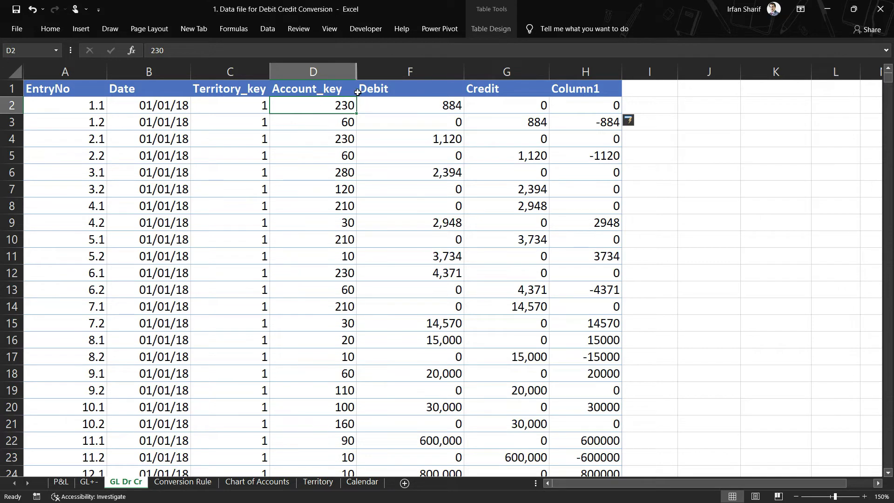
pyautogui.click(611, 105)
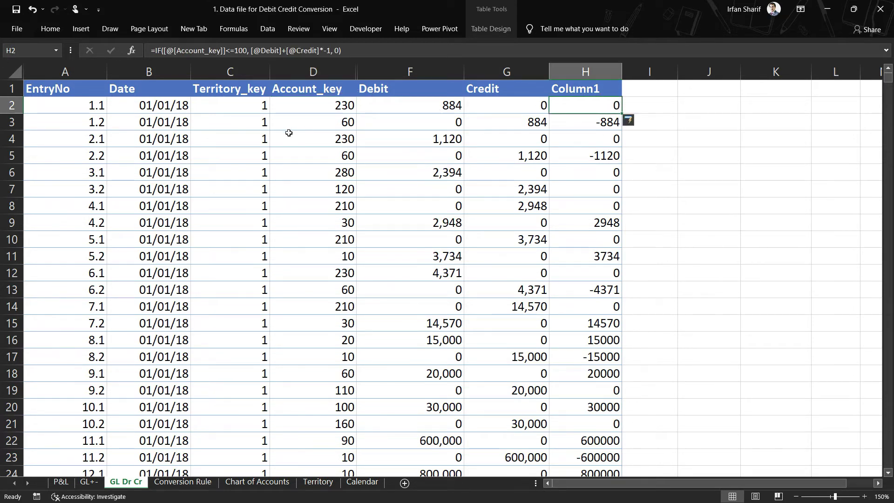
pyautogui.click(332, 120)
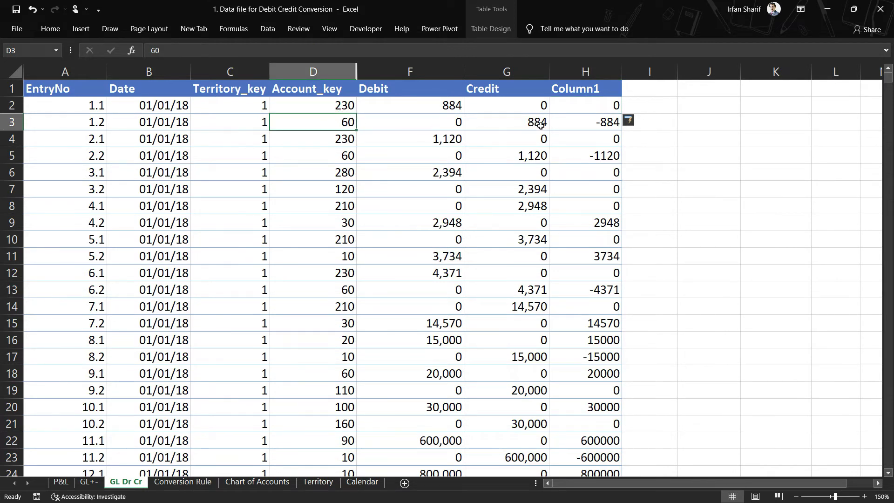
pyautogui.click(420, 117)
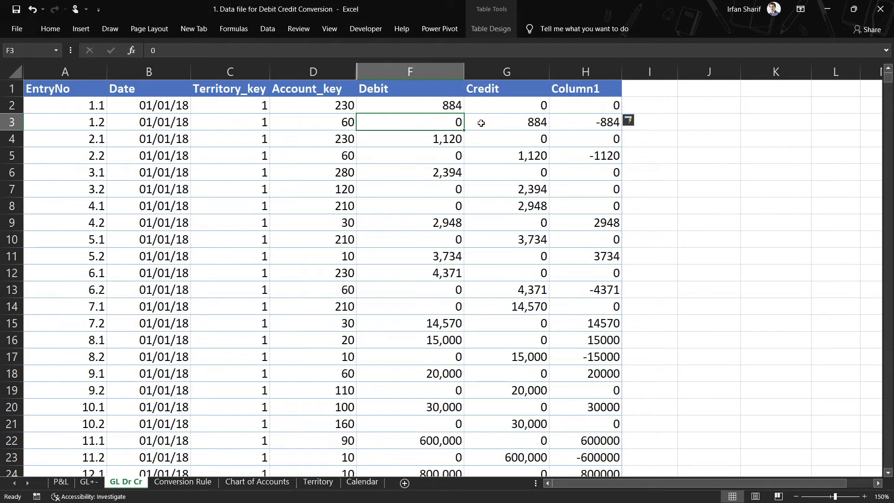
pyautogui.click(520, 122)
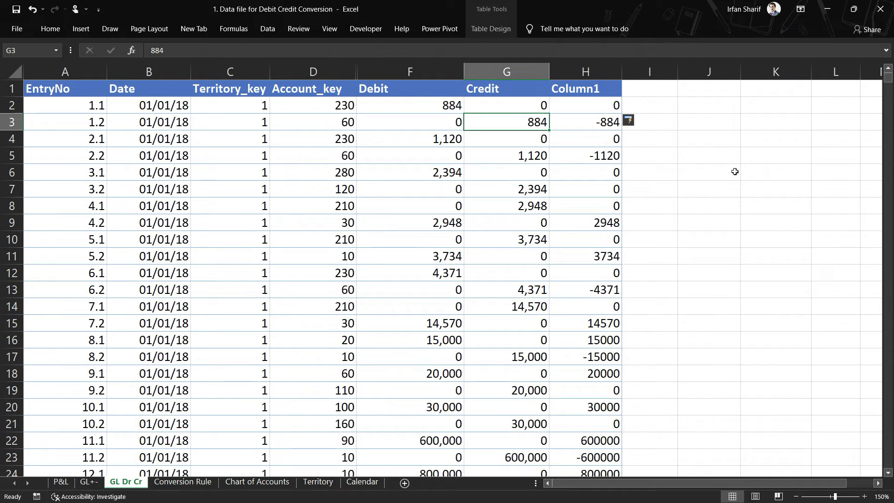
# - Extend the H2 formula by adding a second IF that tests whether [@[Account_key]] is >100
pyautogui.click(605, 104)
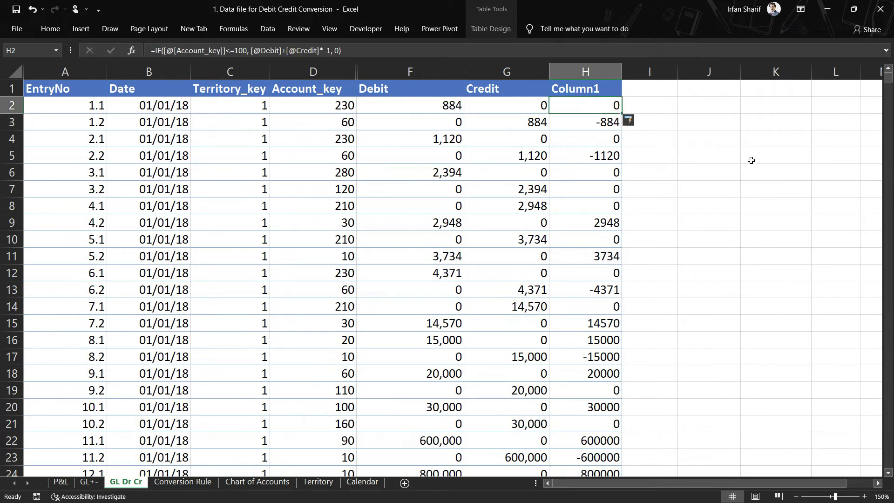
pyautogui.press('F2')
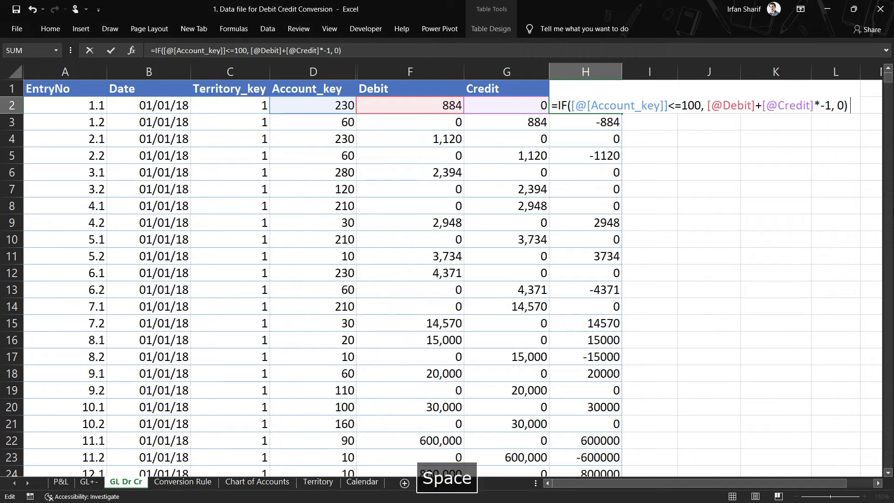
pyautogui.write('+ ')
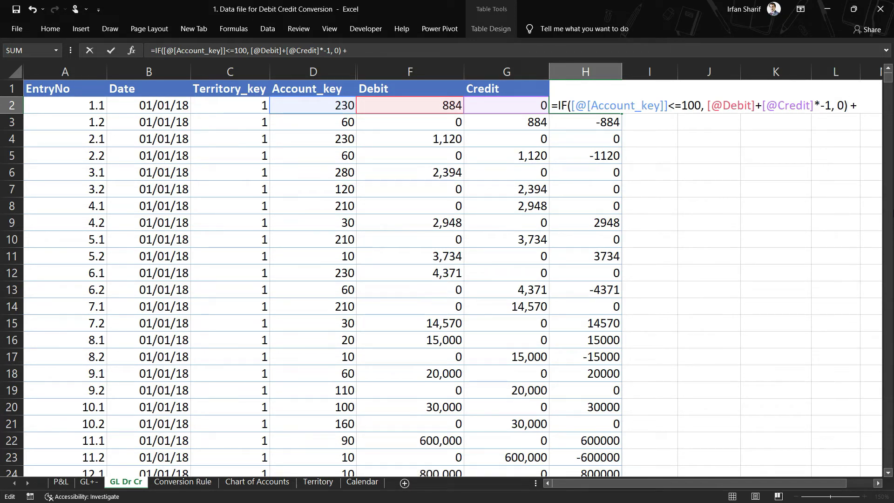
pyautogui.write('if')
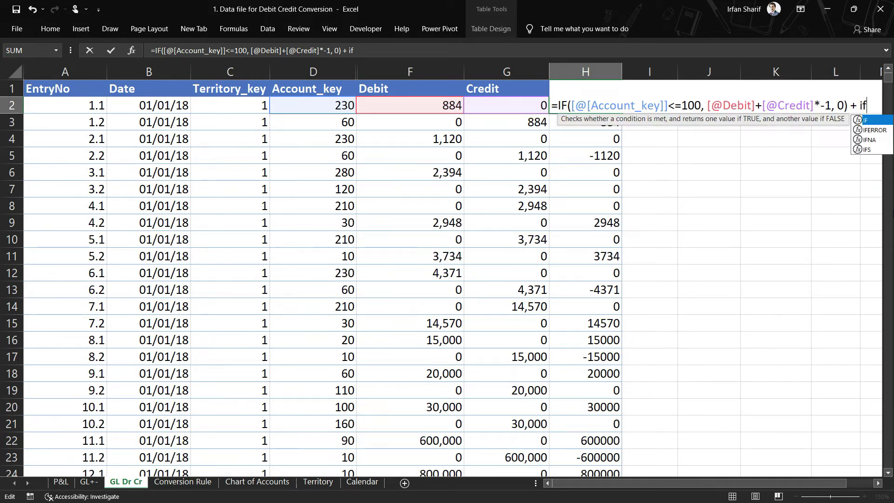
pyautogui.press('Tab')
pyautogui.write('accou')
pyautogui.press('BackSpace')
pyautogui.press('BackSpace')
pyautogui.press('BackSpace')
pyautogui.press('BackSpace')
pyautogui.press('BackSpace')
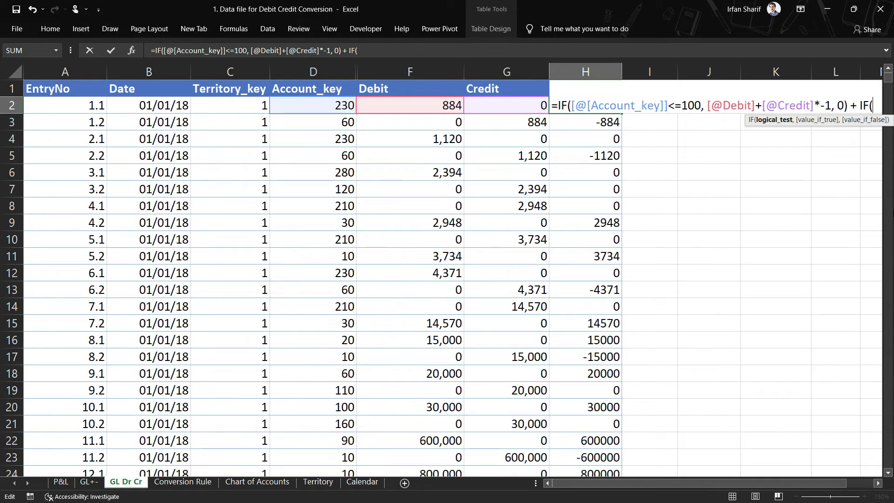
pyautogui.click(330, 112)
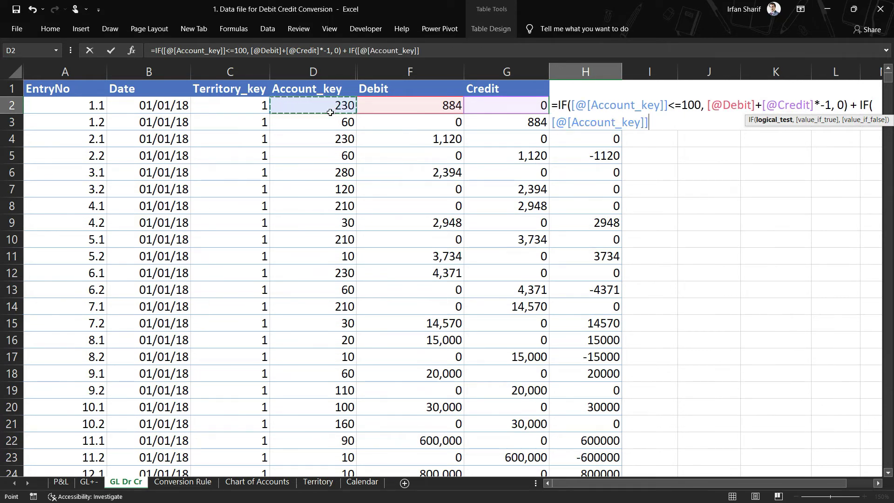
pyautogui.write('>1 00,')
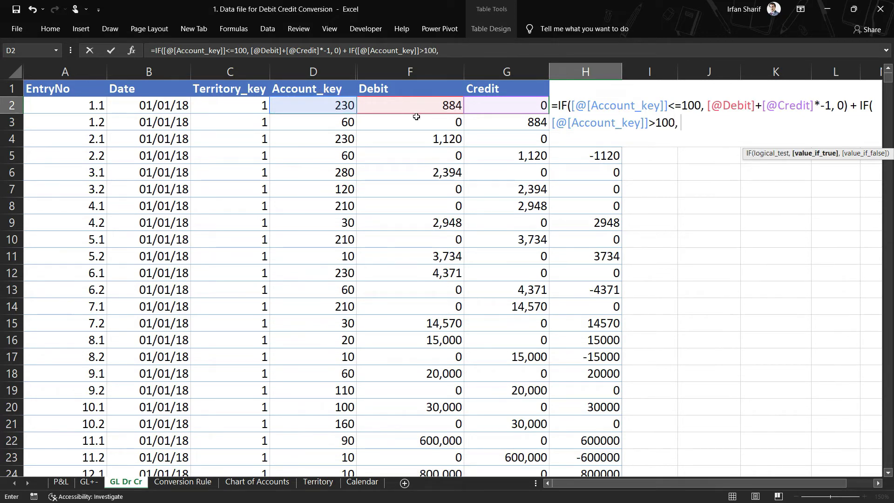
pyautogui.click(432, 107)
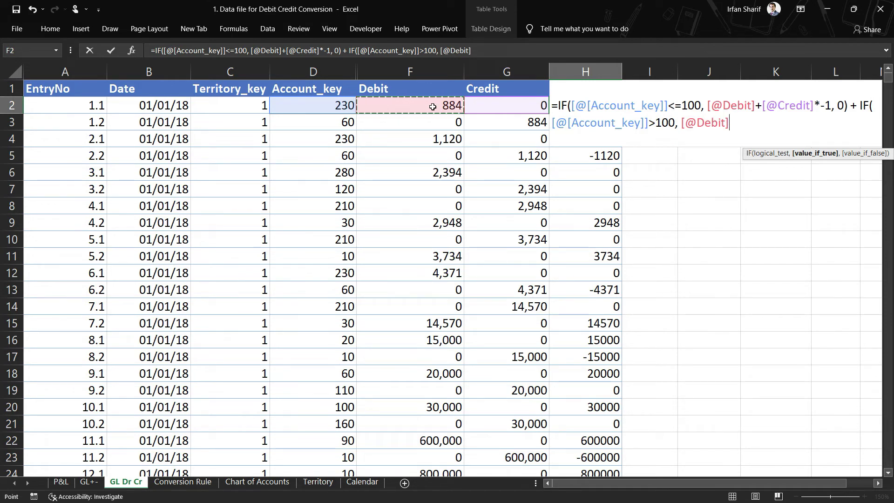
pyautogui.write('*-1 +')
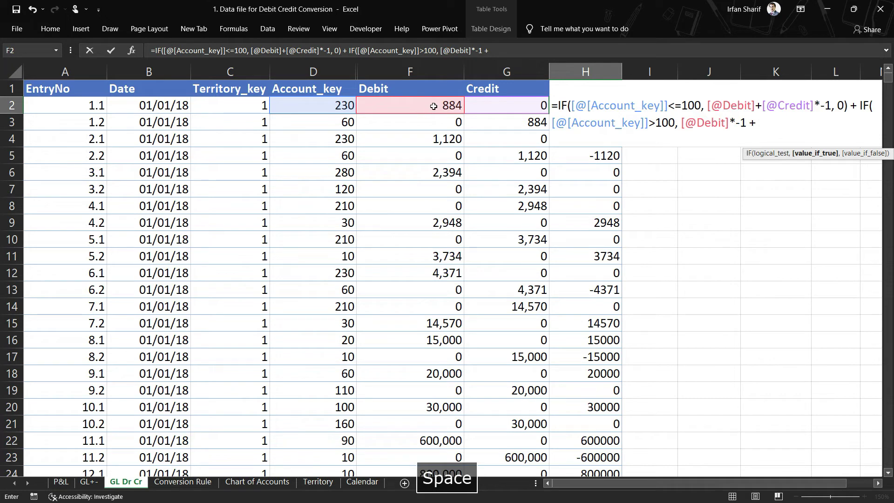
pyautogui.click(529, 106)
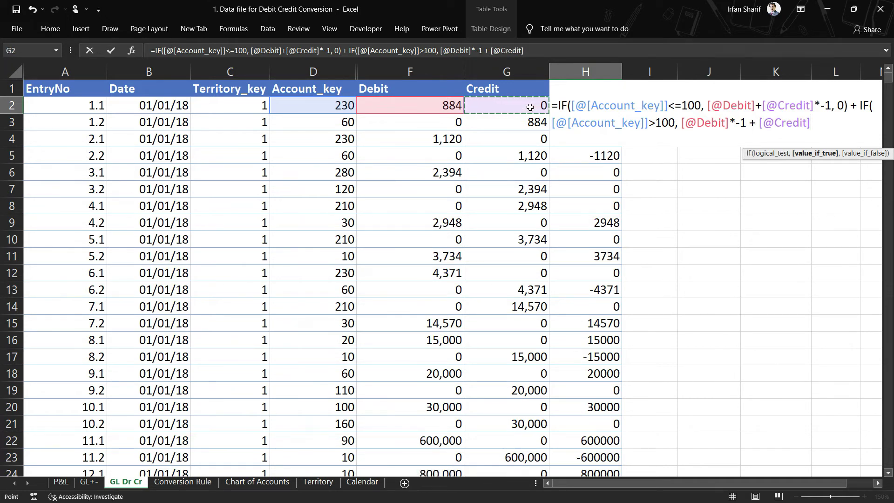
pyautogui.write(',0')
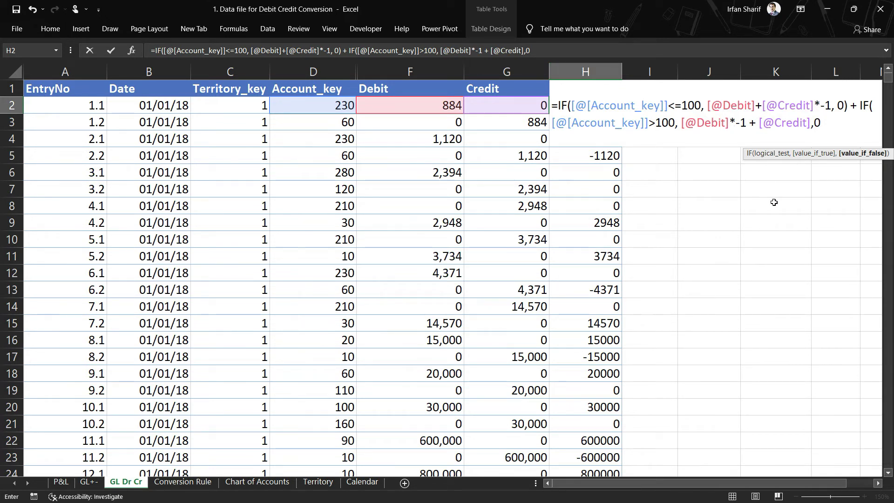
pyautogui.write(')')
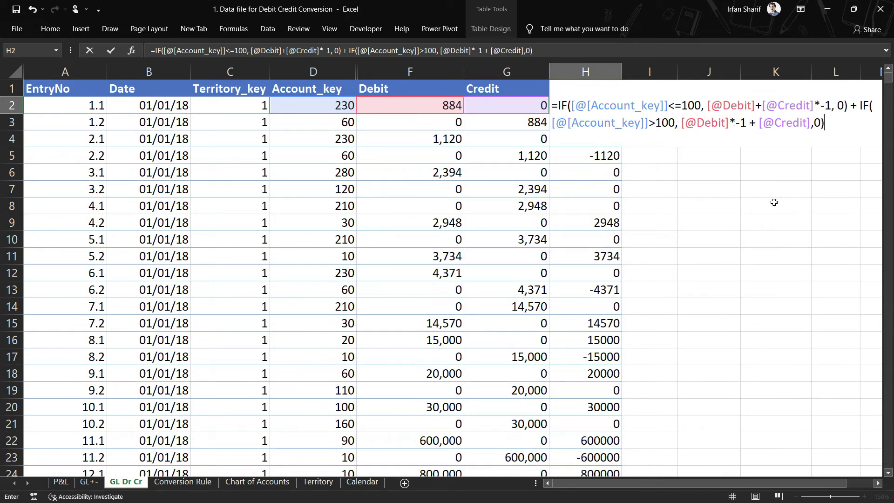
pyautogui.press('Return')
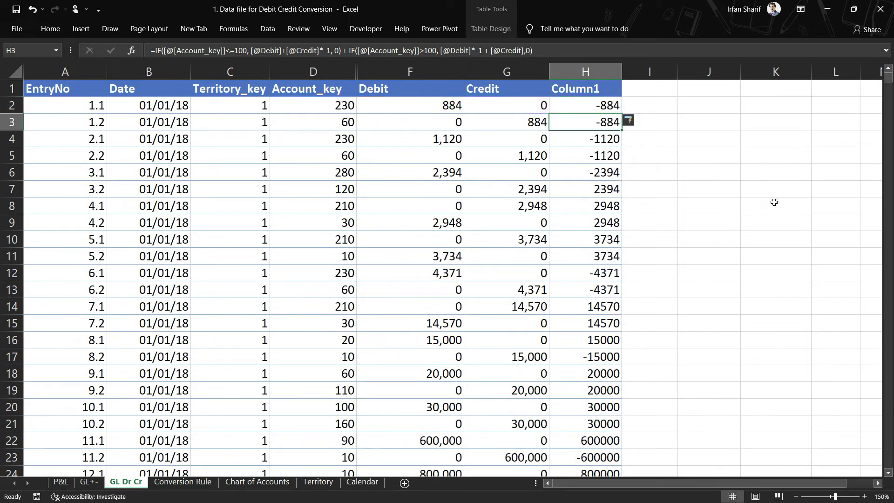
# - Review the filled column to its last row and check the signed amounts for account keys 230 and 120 against Debit and Credit
pyautogui.press('Down')
pyautogui.press('Down')
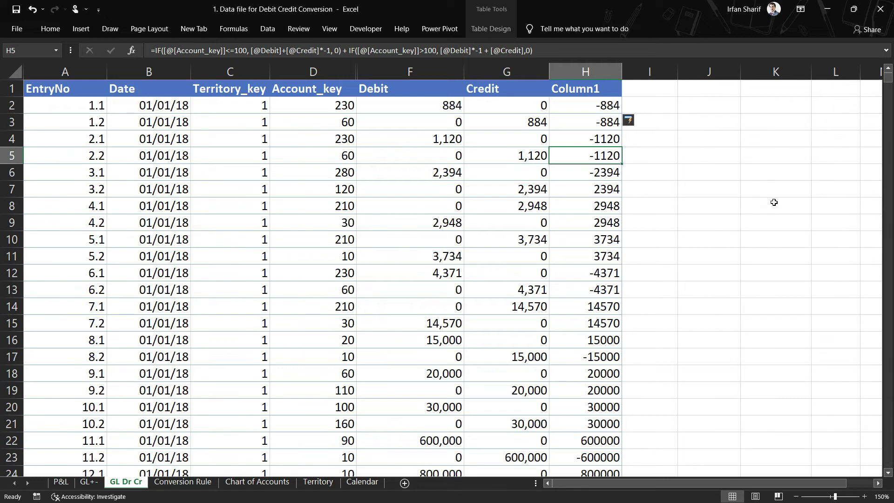
pyautogui.hotkey('ctrl', 'Down')
pyautogui.hotkey('ctrl', 'Up')
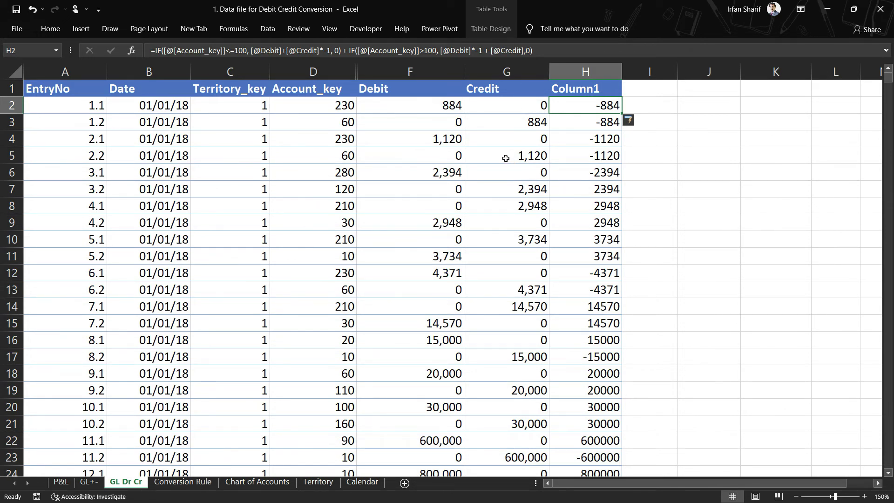
pyautogui.click(341, 143)
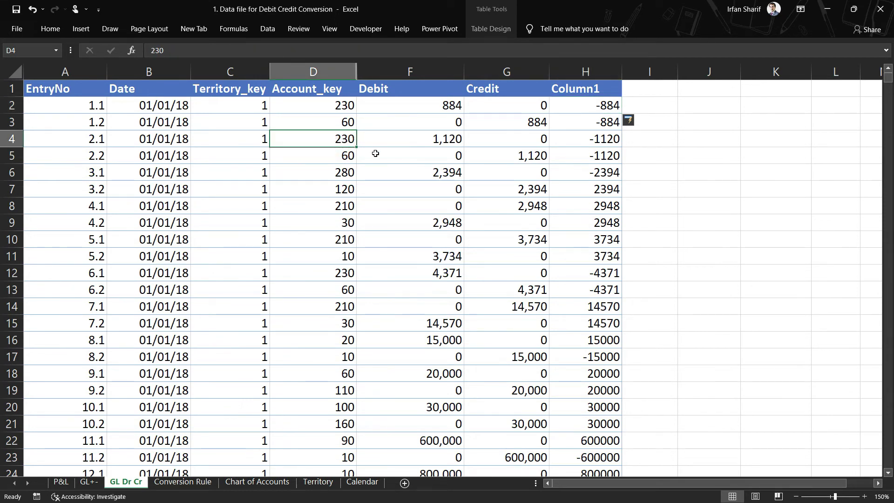
pyautogui.click(337, 106)
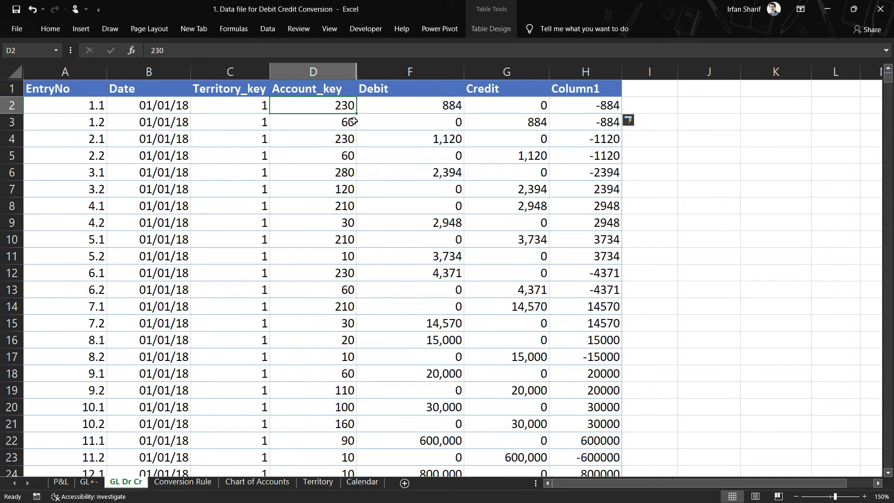
pyautogui.click(435, 106)
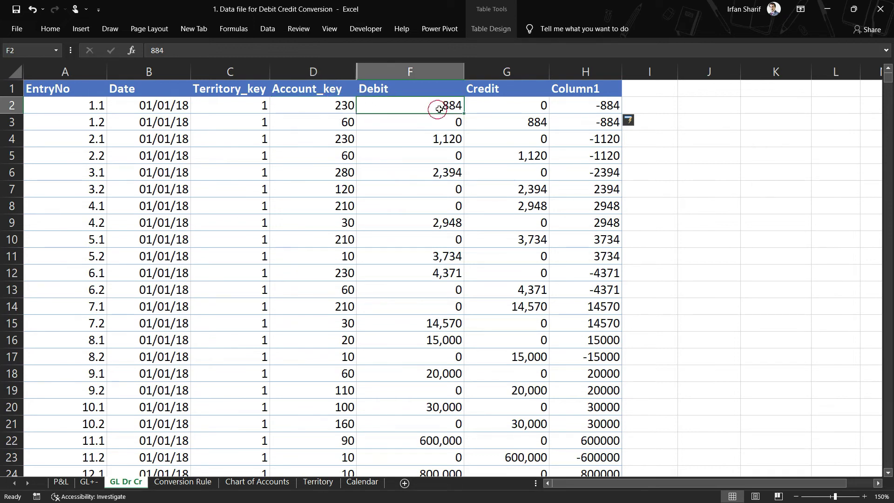
pyautogui.click(591, 101)
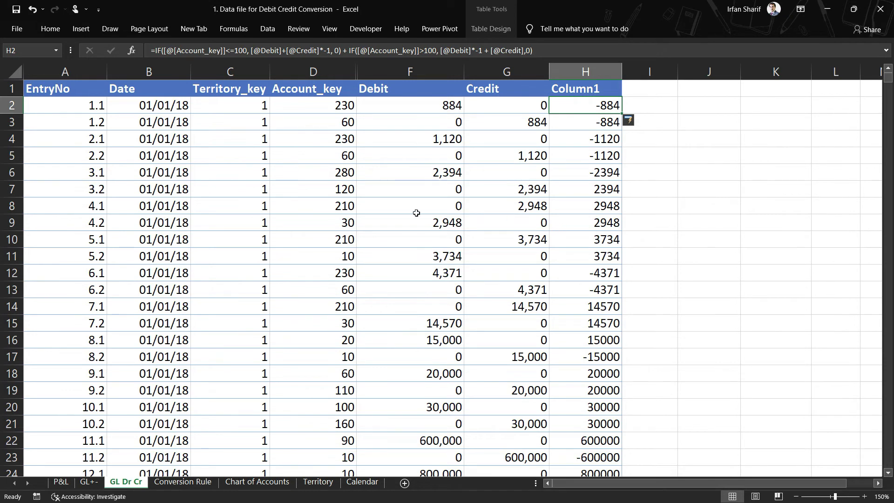
pyautogui.click(330, 195)
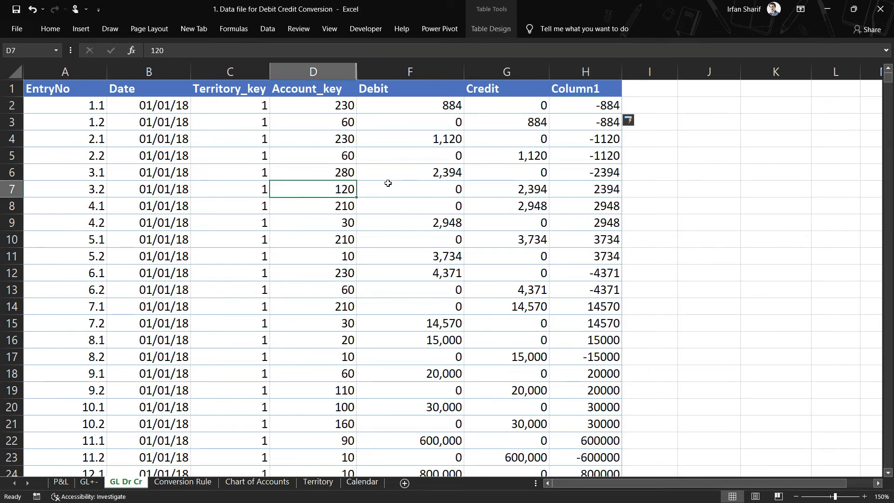
pyautogui.click(526, 189)
pyautogui.click(599, 186)
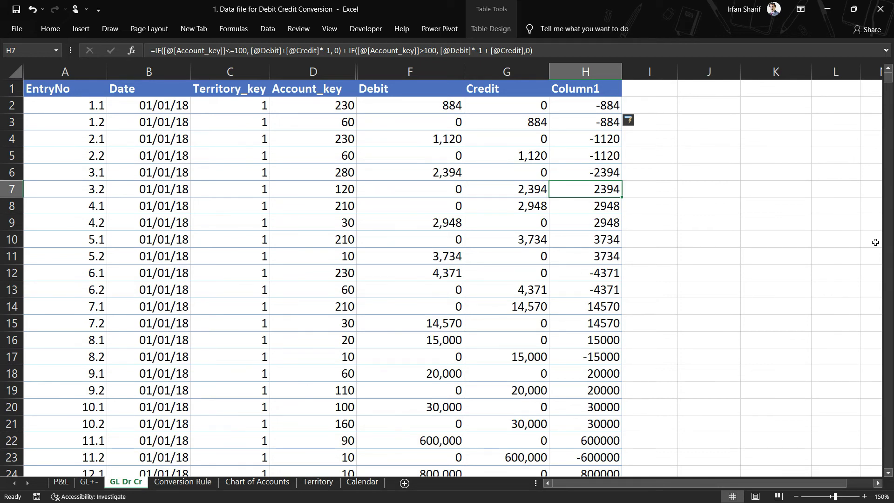
# - Rename the header of the signed formula column in the GL Dr Cr table to Amount
pyautogui.click(593, 99)
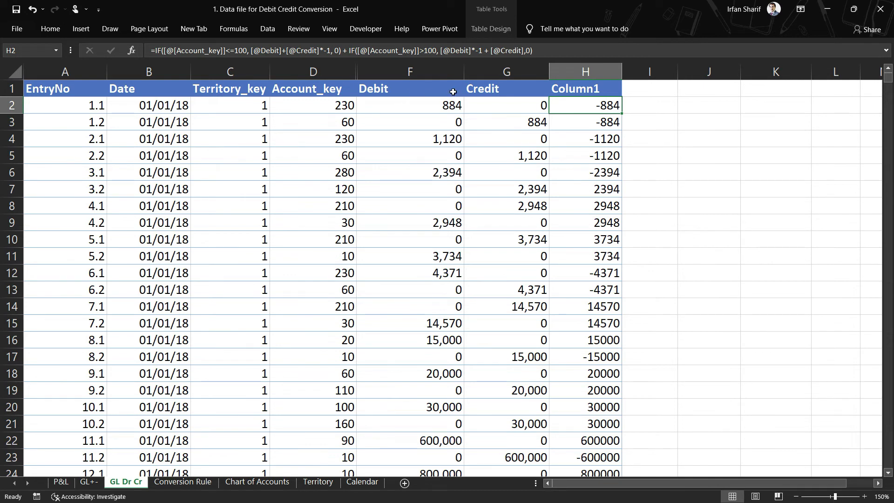
pyautogui.write('Amount')
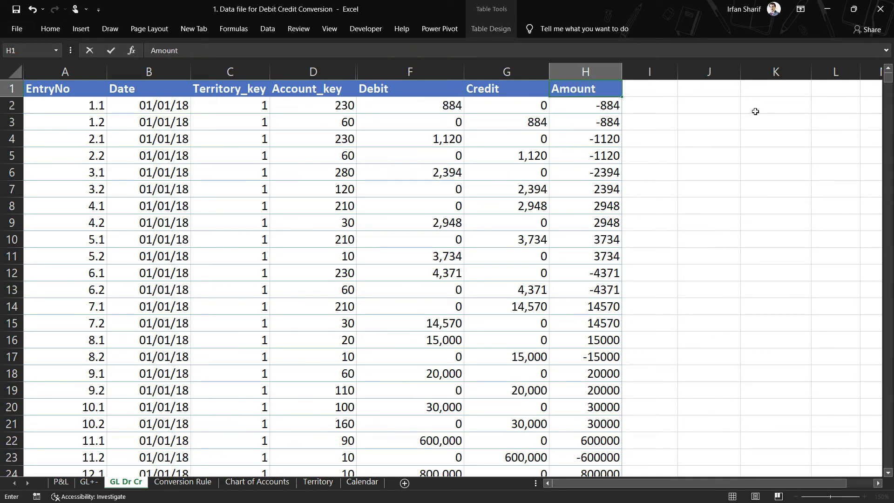
pyautogui.press('Return')
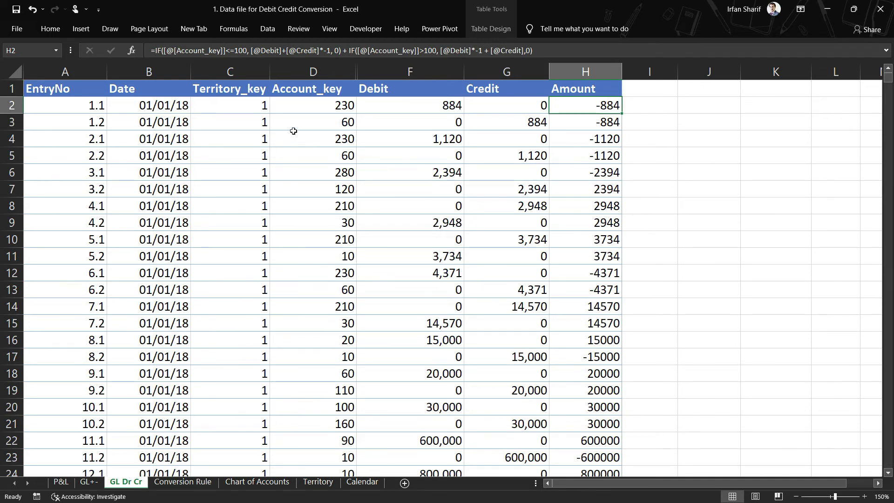
pyautogui.click(349, 192)
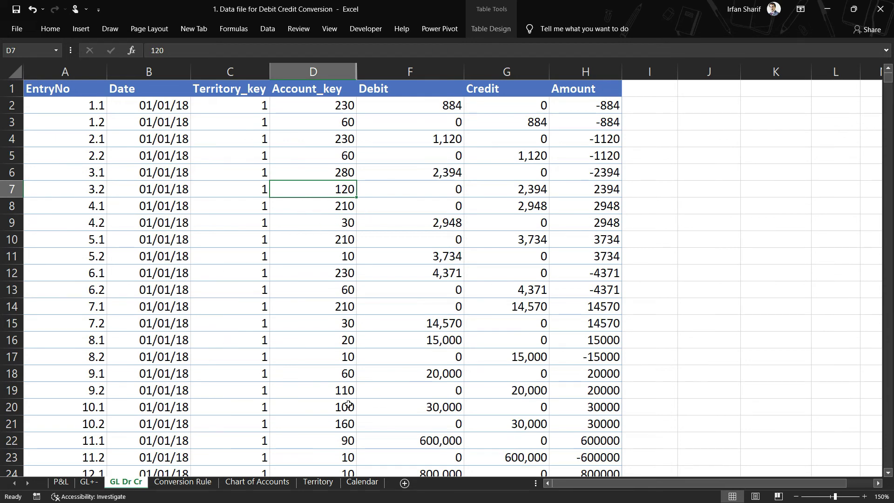
# - Add Amount, Debit and Credit from tbl_GL_DrCr as summed values to the pivot table on the P&L sheet
pyautogui.click(66, 482)
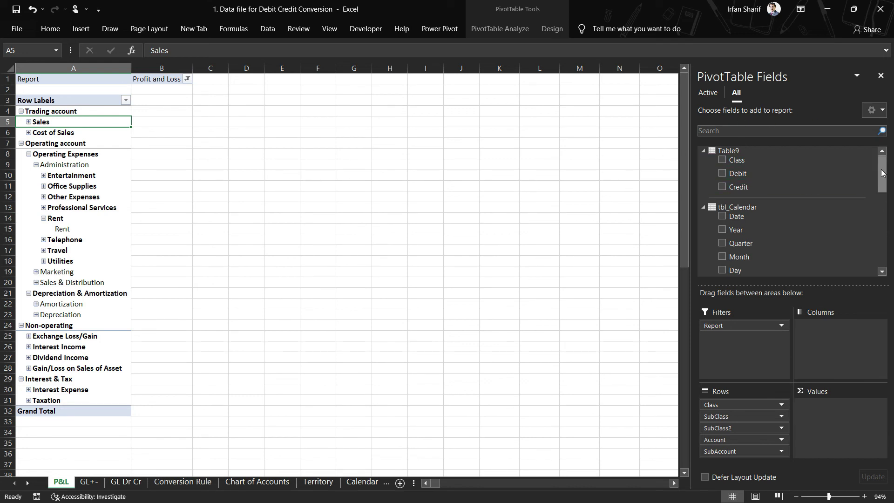
pyautogui.moveTo(881, 177); pyautogui.dragTo(880, 225)
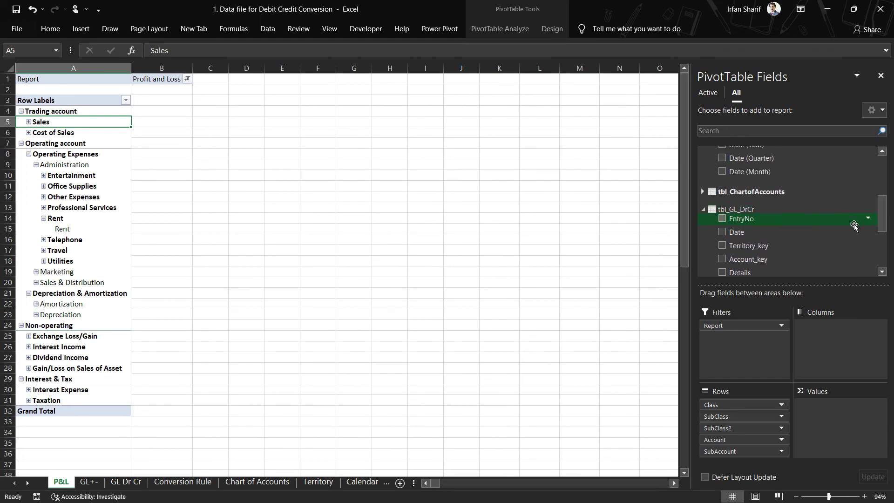
pyautogui.moveTo(882, 223); pyautogui.dragTo(881, 239)
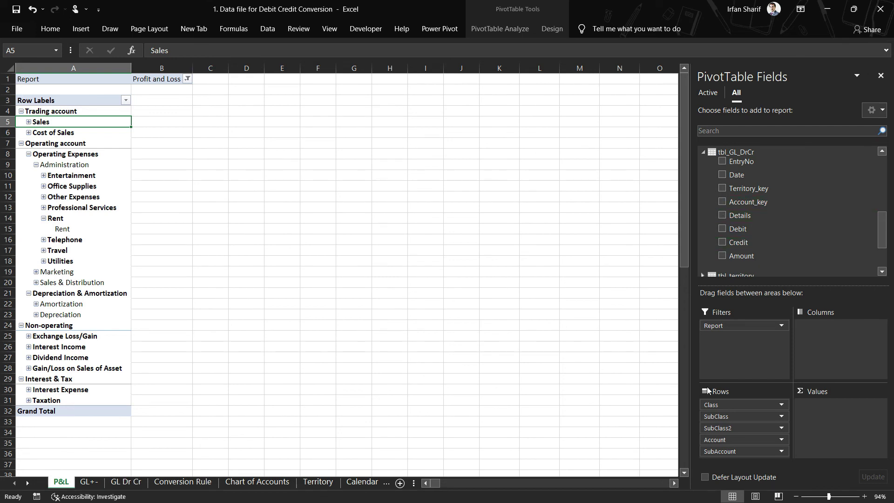
pyautogui.moveTo(742, 256); pyautogui.dragTo(835, 417)
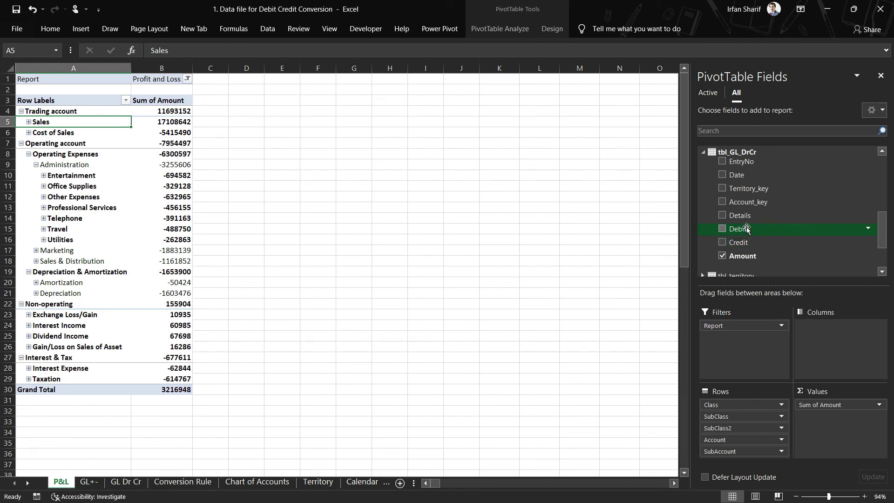
pyautogui.moveTo(745, 230); pyautogui.dragTo(862, 422)
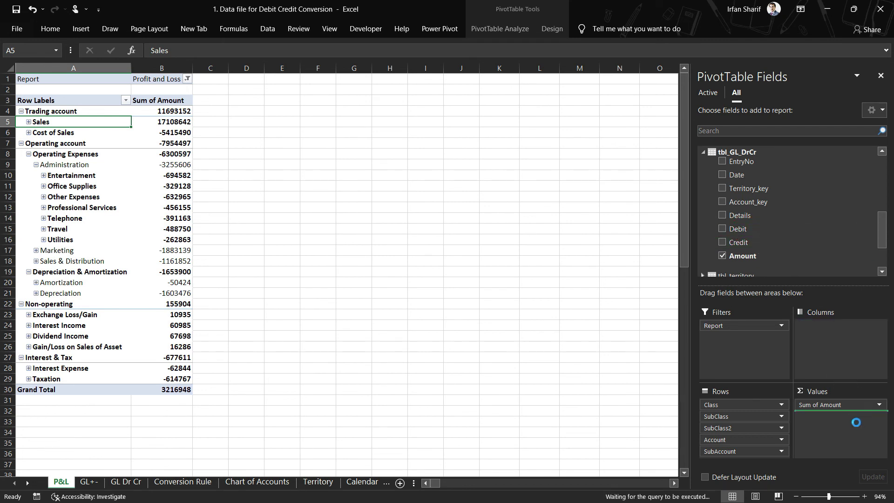
pyautogui.moveTo(744, 247); pyautogui.dragTo(859, 443)
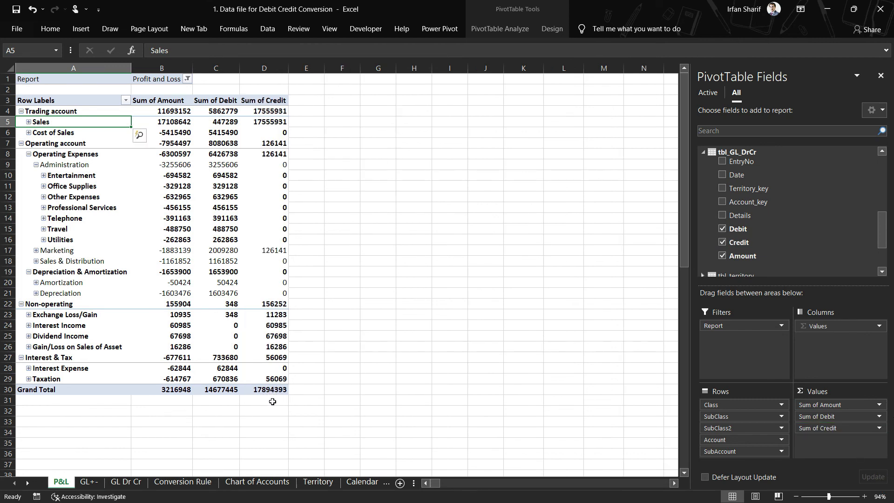
# - In D31 below the pivot table, enter a formula subtracting the Sum of Debit grand total from the Sum of Credit grand total
pyautogui.click(273, 401)
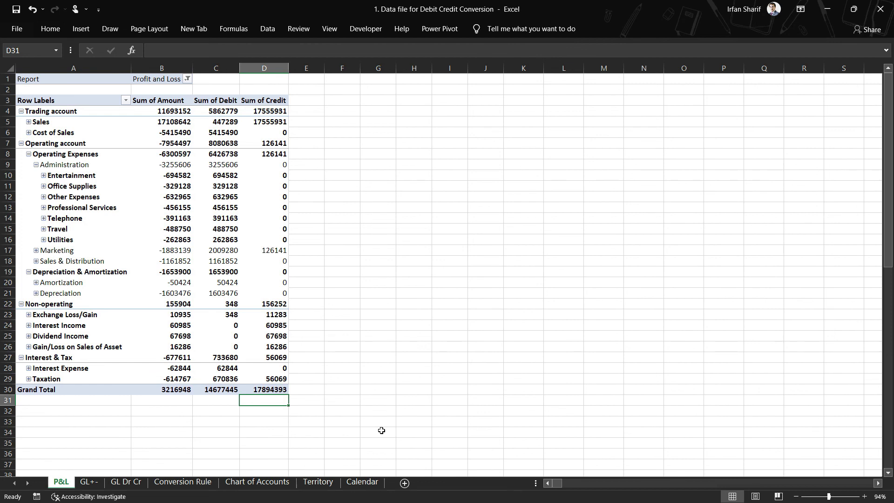
pyautogui.write('-')
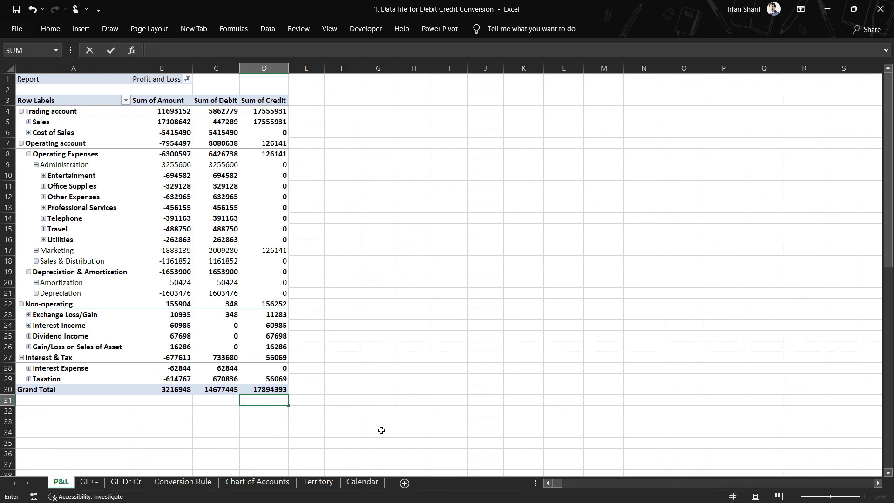
pyautogui.press('BackSpace')
pyautogui.write('=')
pyautogui.click(272, 388)
pyautogui.write('-')
pyautogui.click(226, 389)
pyautogui.press('Return')
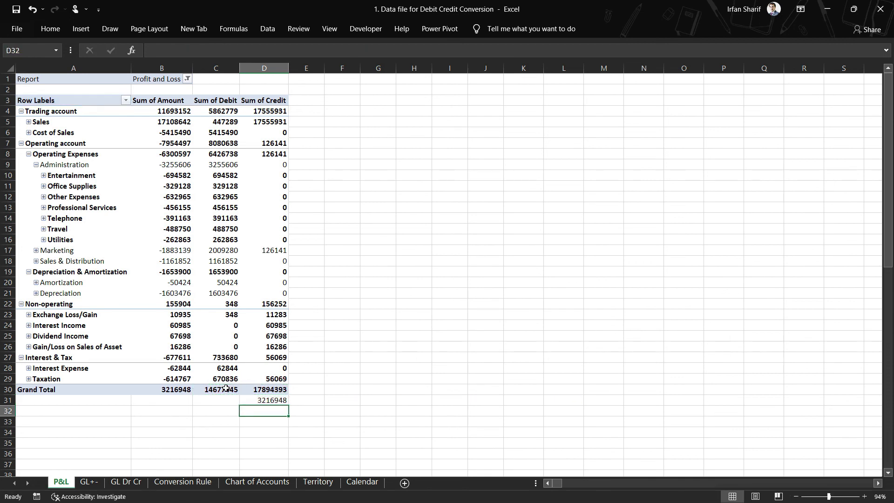
# - Compare the credit-minus-debit difference in D31 with the grand total of Sum of Amount
pyautogui.click(279, 402)
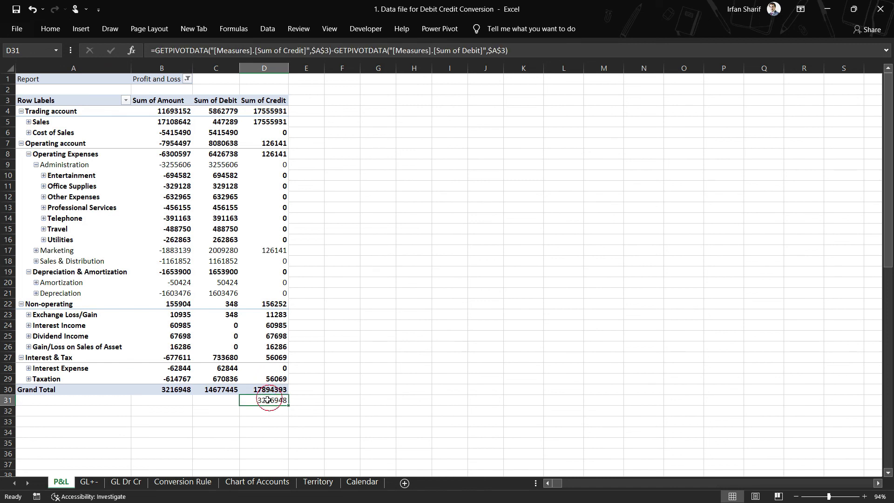
pyautogui.click(177, 391)
pyautogui.click(273, 401)
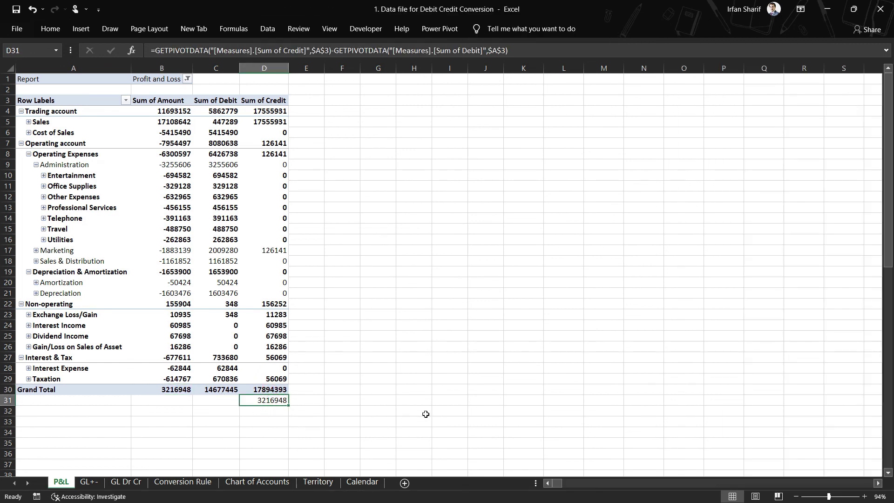